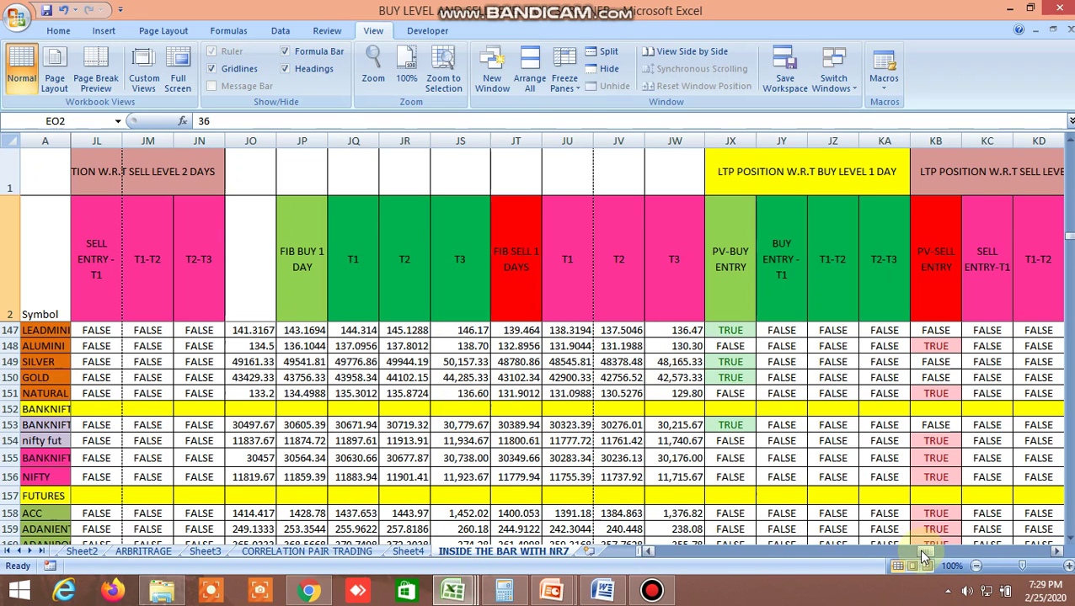
# Return to the first data columns of the INSIDE THE BAR WITH NR7 sheet and inspect the DAY 6 high, low and close headers
pyautogui.moveTo(924, 553); pyautogui.dragTo(666, 552)
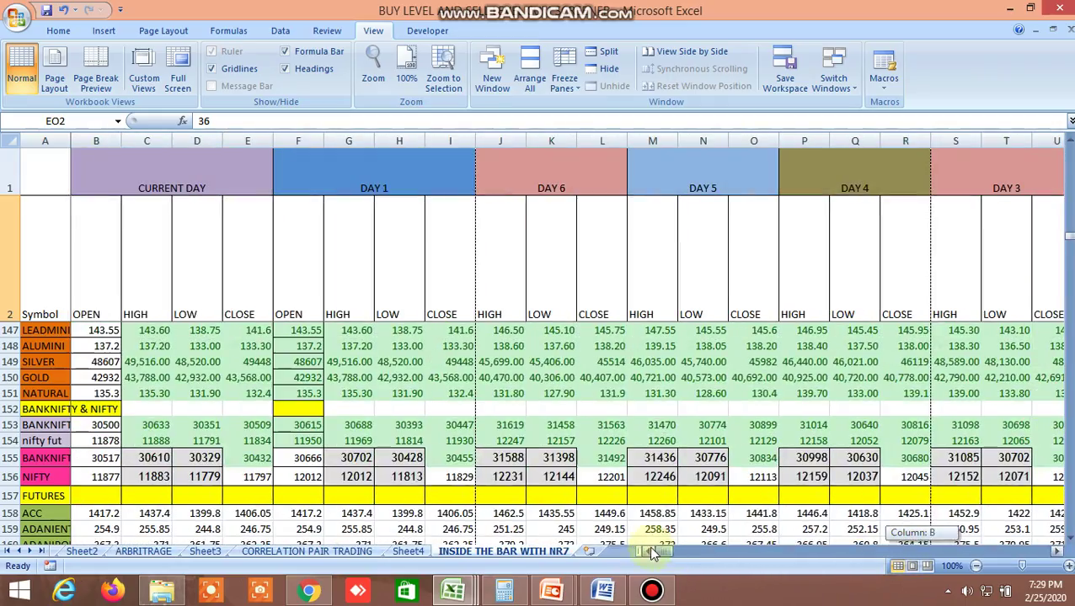
pyautogui.click(604, 281)
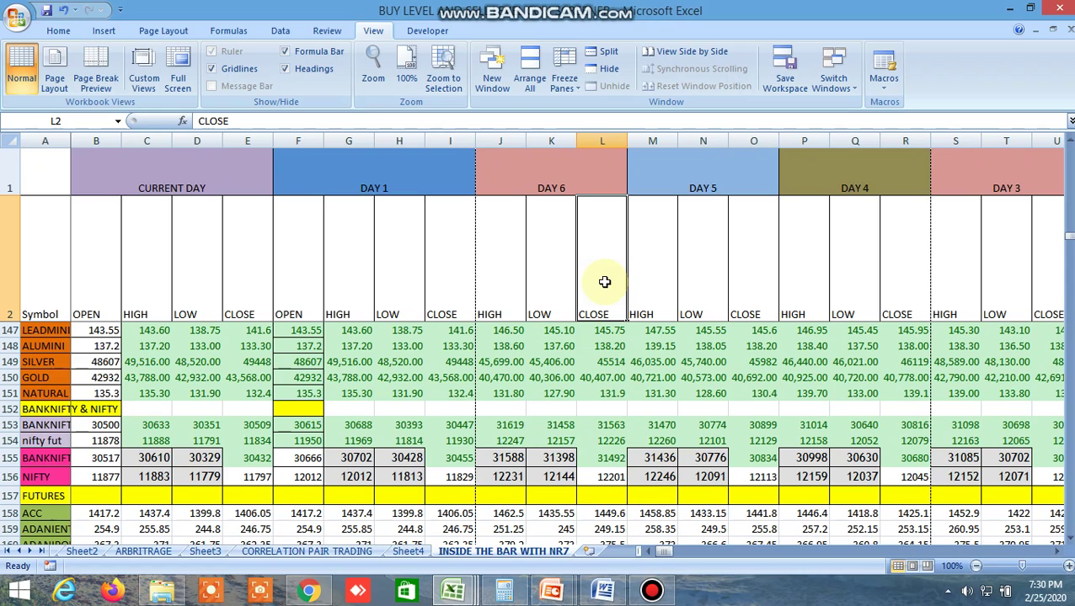
pyautogui.click(556, 277)
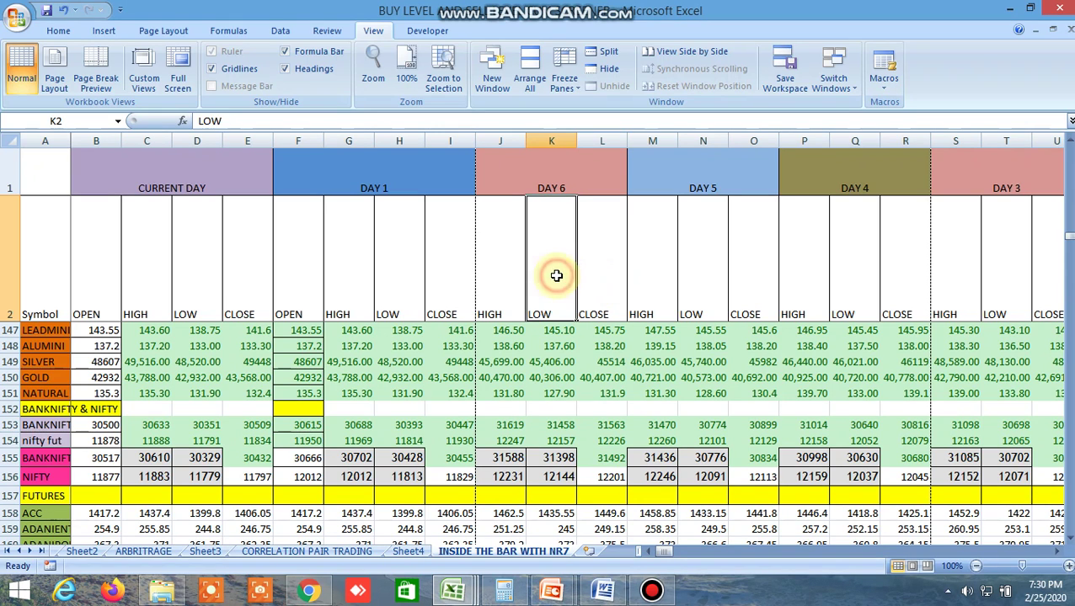
pyautogui.click(510, 275)
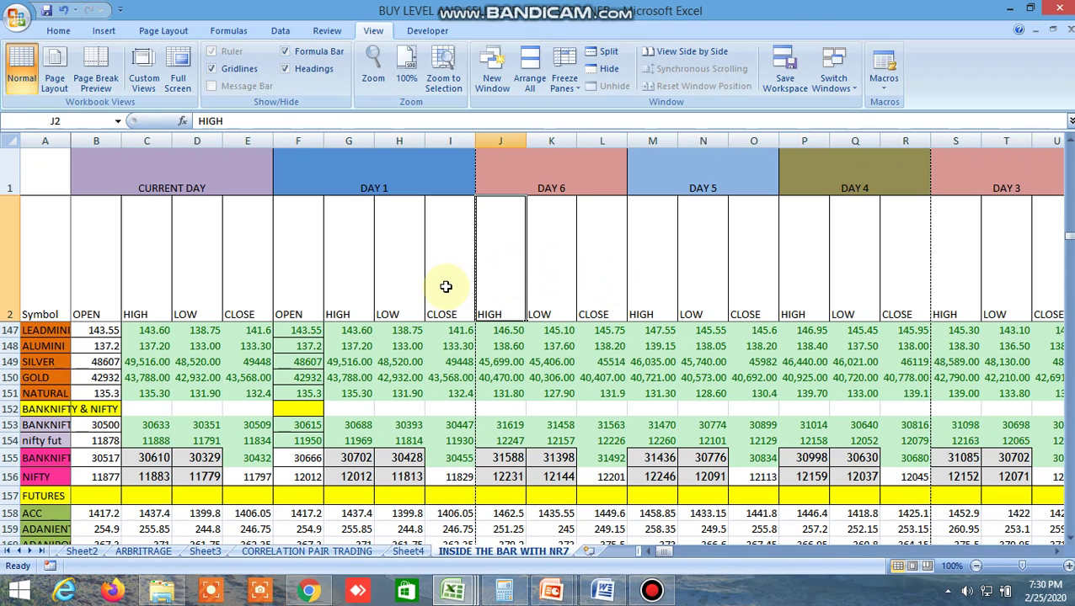
# Switch to the Kite charts in Chrome and view the NIFTY 50 index chart, followed by the NIFTY FEB FUT chart
pyautogui.click(308, 590)
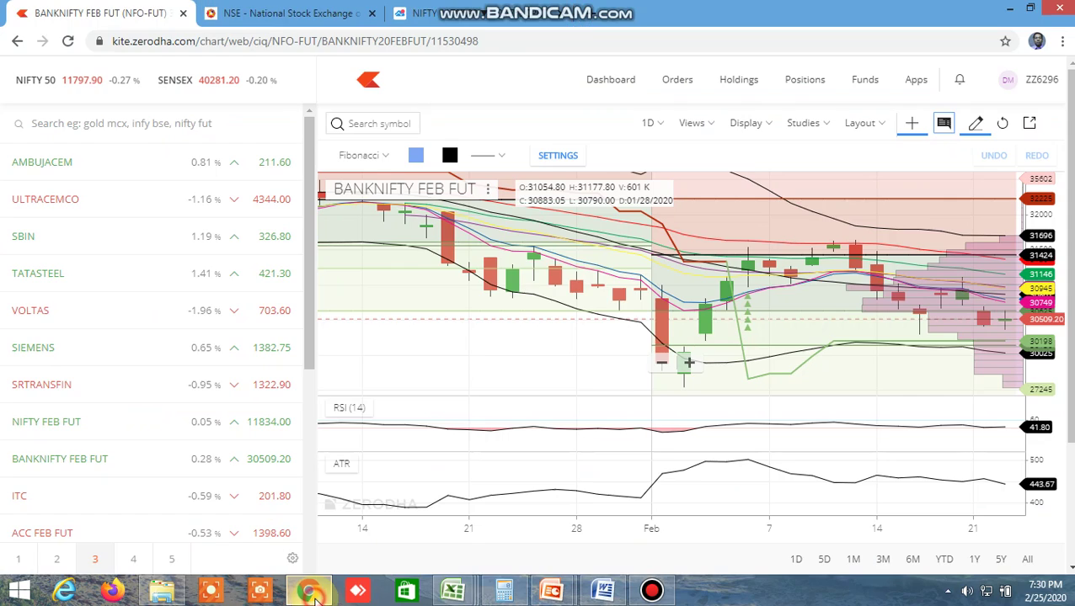
pyautogui.click(388, 123)
pyautogui.write('nif')
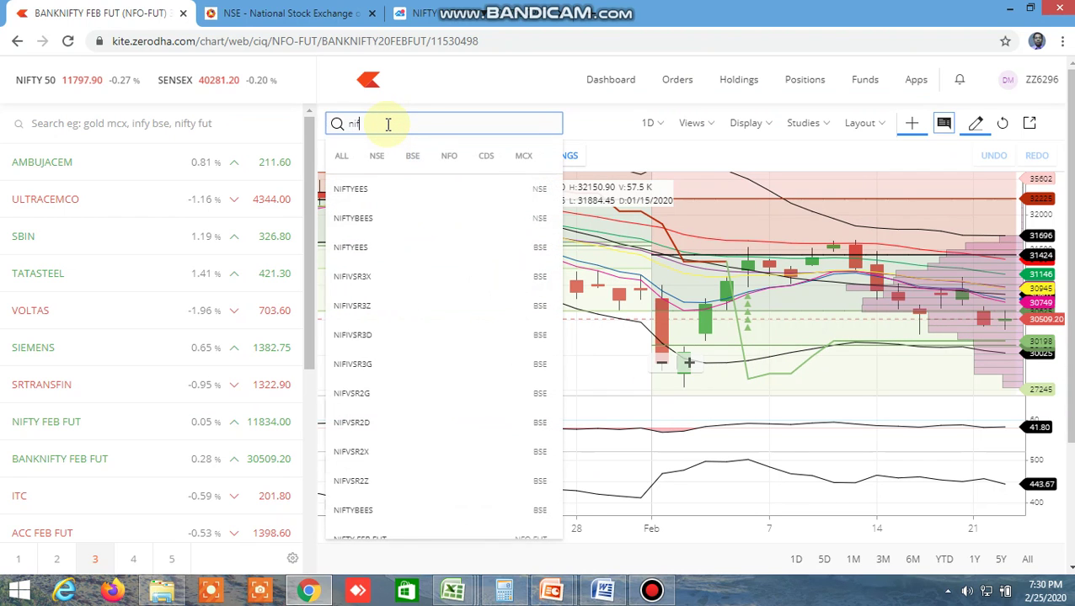
pyautogui.write('ty 5')
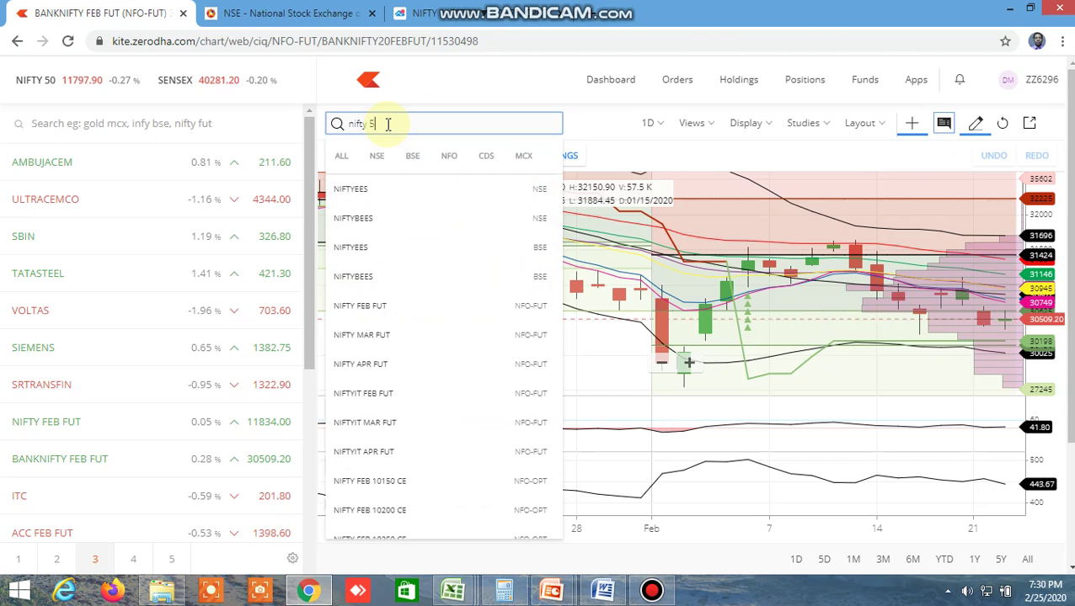
pyautogui.write('0')
pyautogui.click(355, 187)
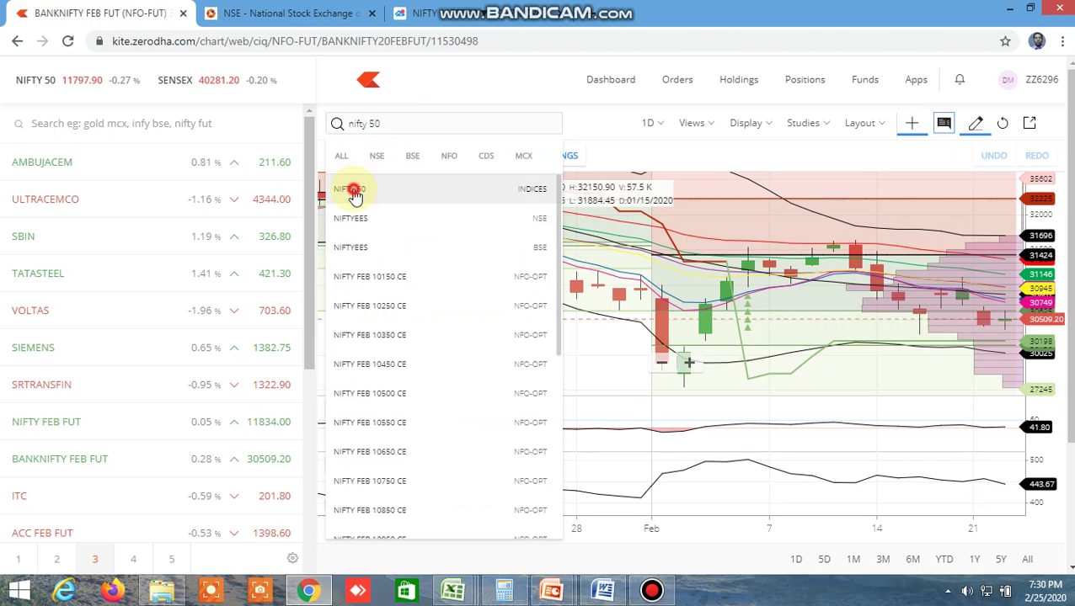
pyautogui.click(761, 363)
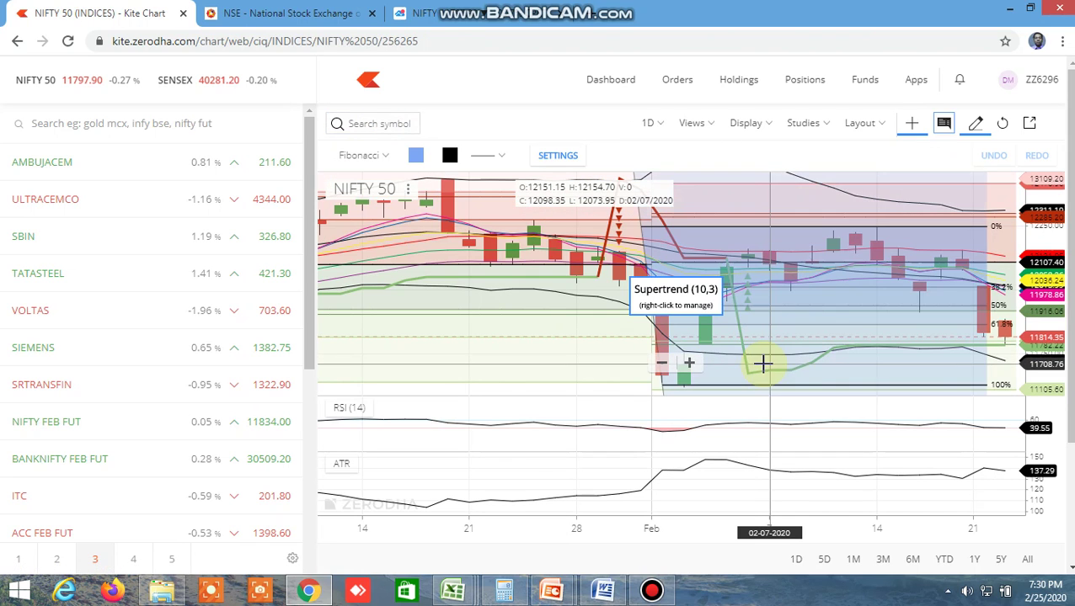
pyautogui.click(777, 384)
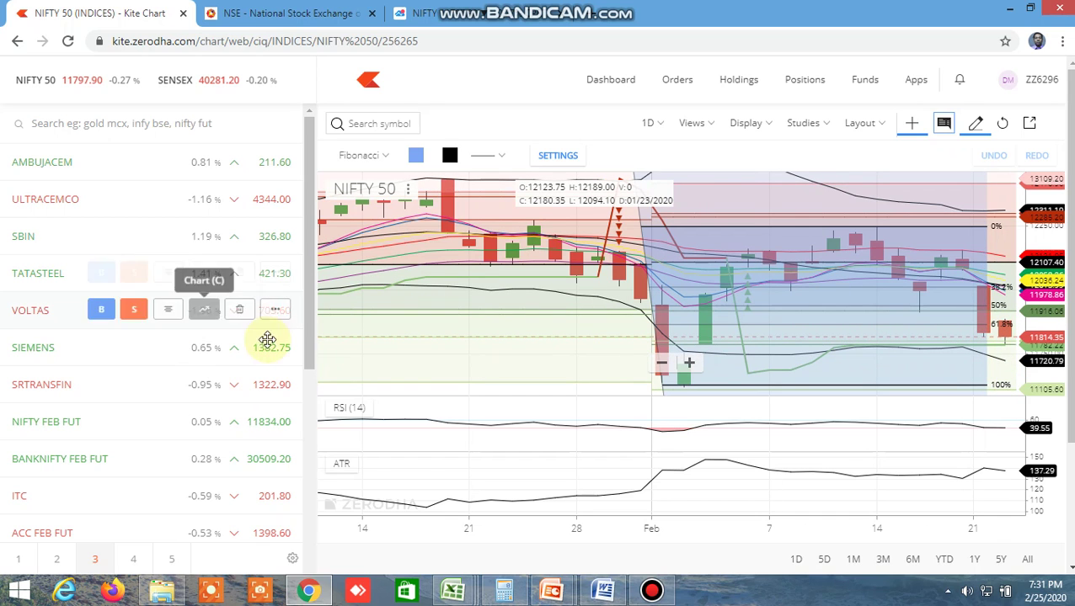
pyautogui.click(203, 423)
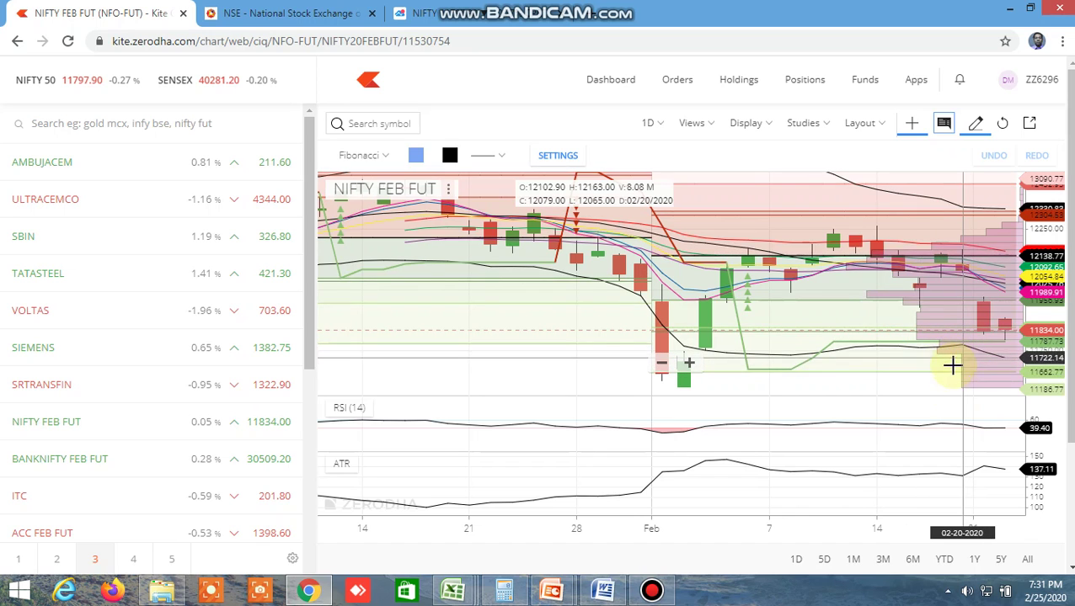
# Find and view the NIFTY BANK index chart, followed by the BANKNIFTY FEB FUT chart from the watchlist
pyautogui.click(368, 126)
pyautogui.write('ni')
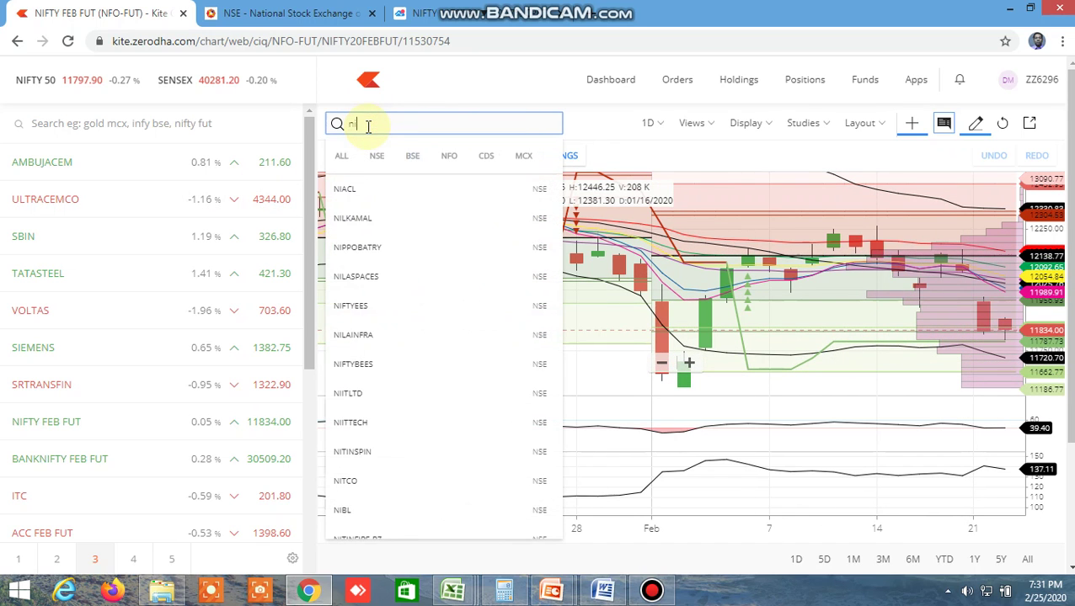
pyautogui.write('fty ba')
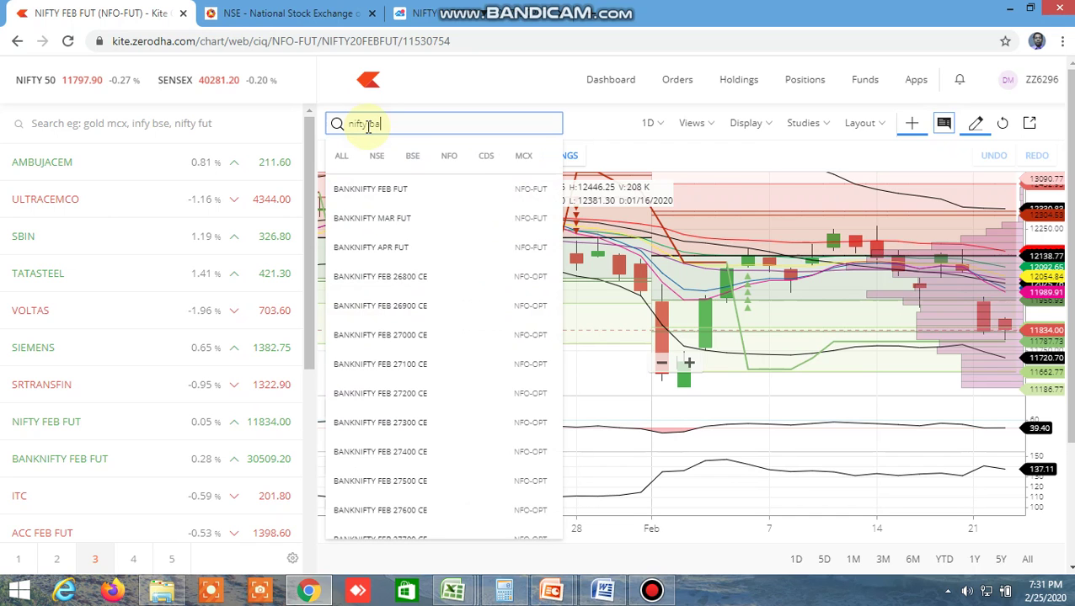
pyautogui.write('nk')
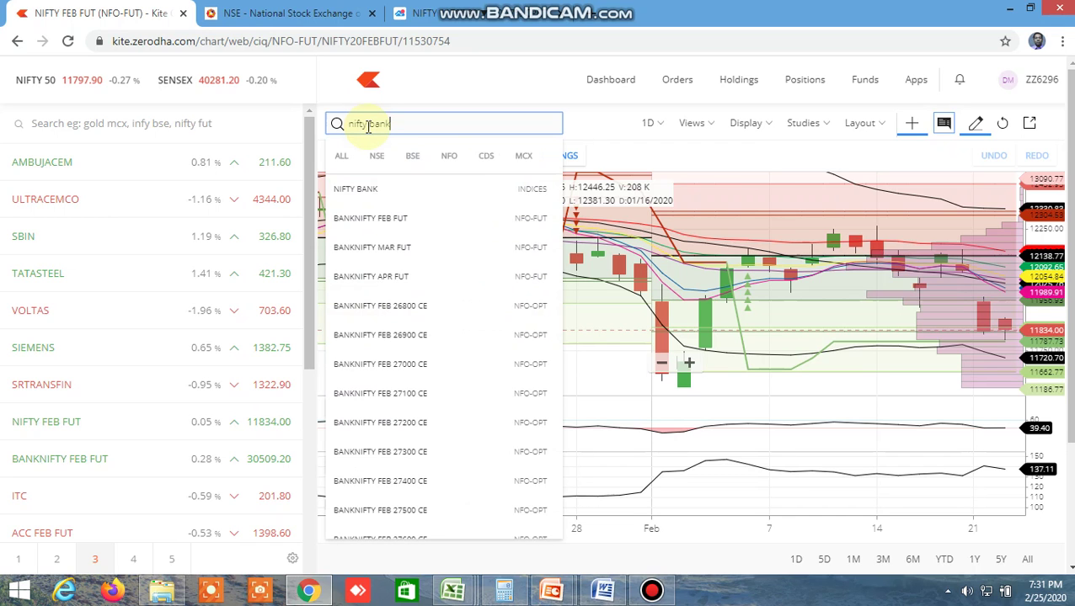
pyautogui.click(377, 185)
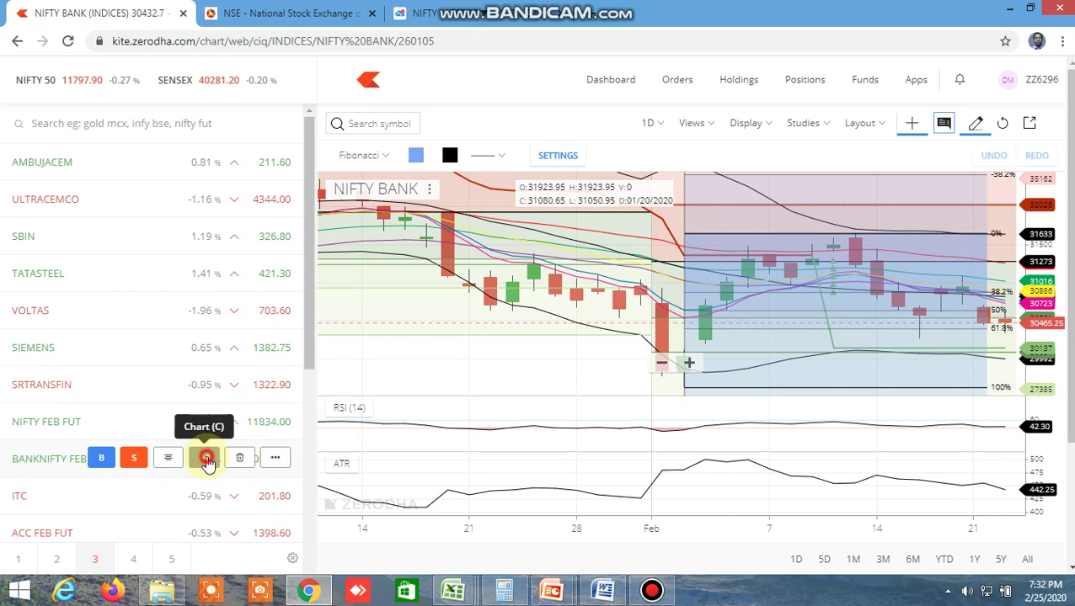
pyautogui.click(207, 458)
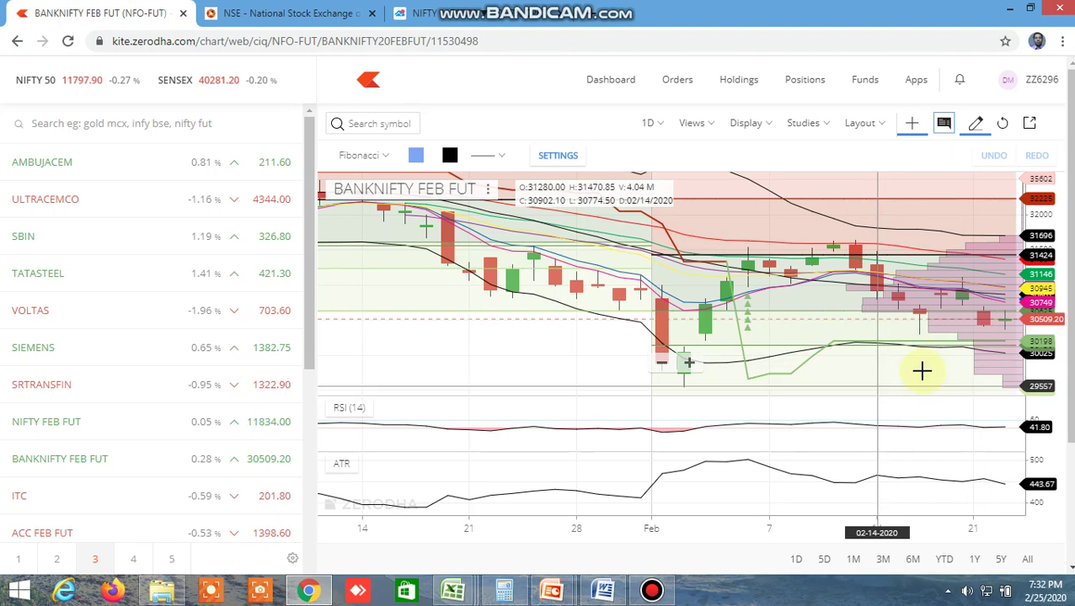
# On the NSE option chain page, load the NIFTY contracts and examine the call and put open interest totals and the strikes near the index price
pyautogui.click(329, 14)
pyautogui.scroll(-2, 583, 356)
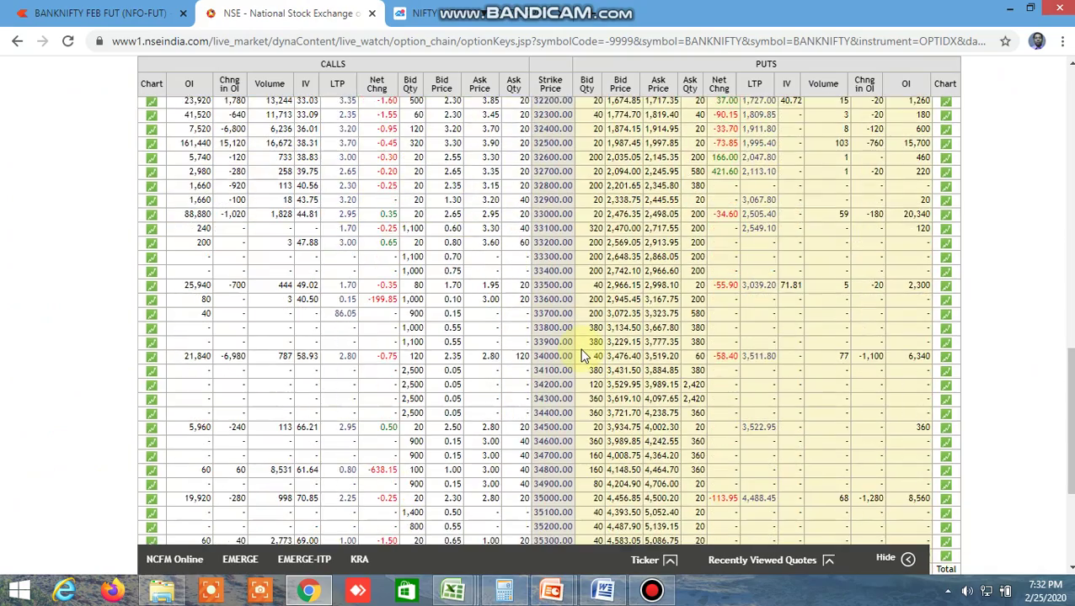
pyautogui.scroll(10, 583, 356)
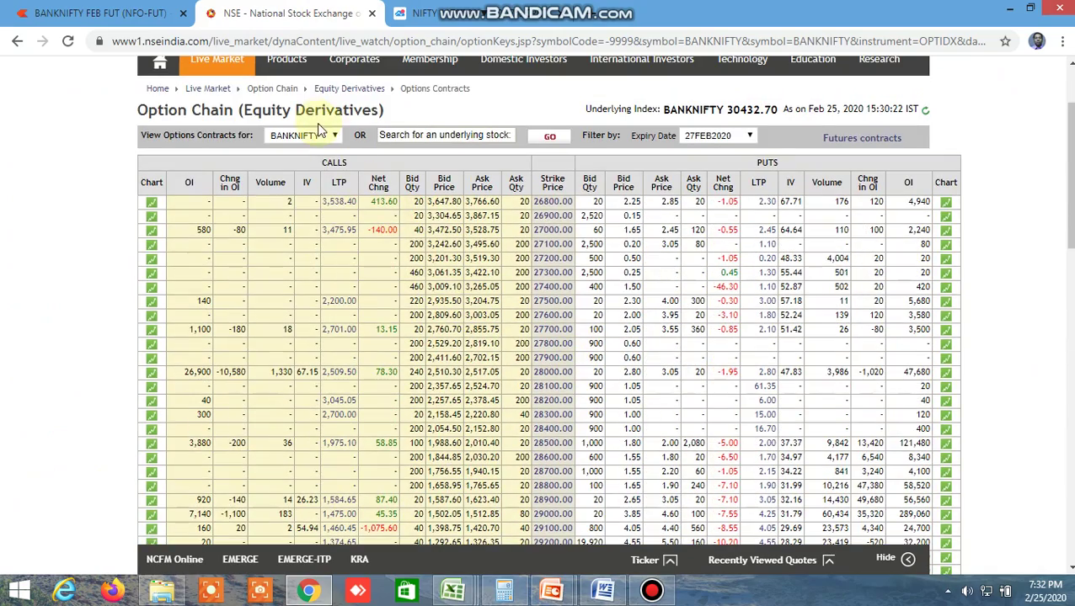
pyautogui.click(319, 134)
pyautogui.click(300, 184)
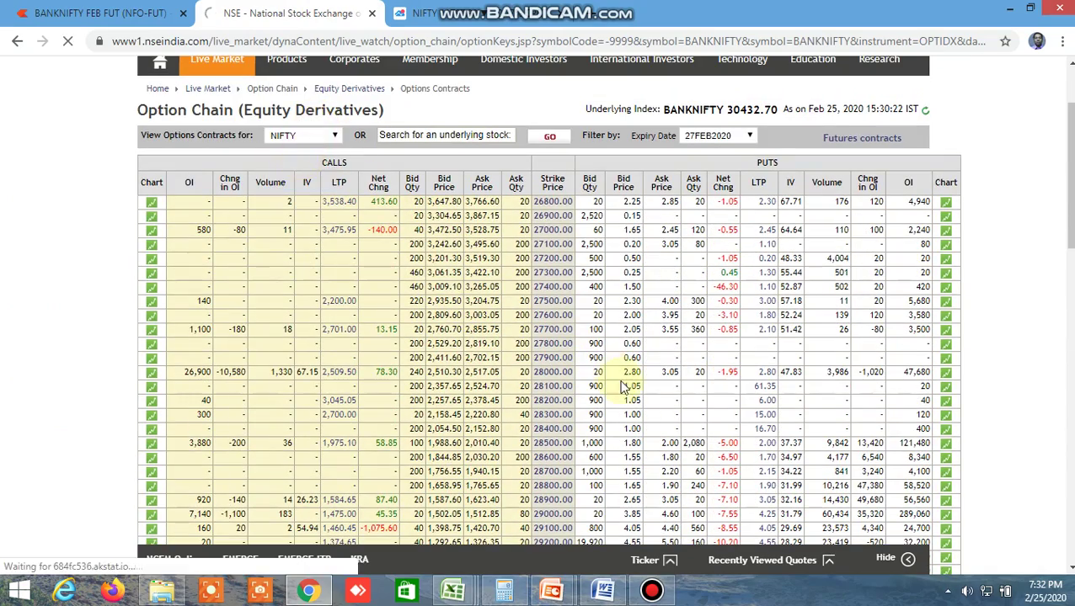
pyautogui.scroll(-1, 621, 386)
pyautogui.scroll(-5, 618, 381)
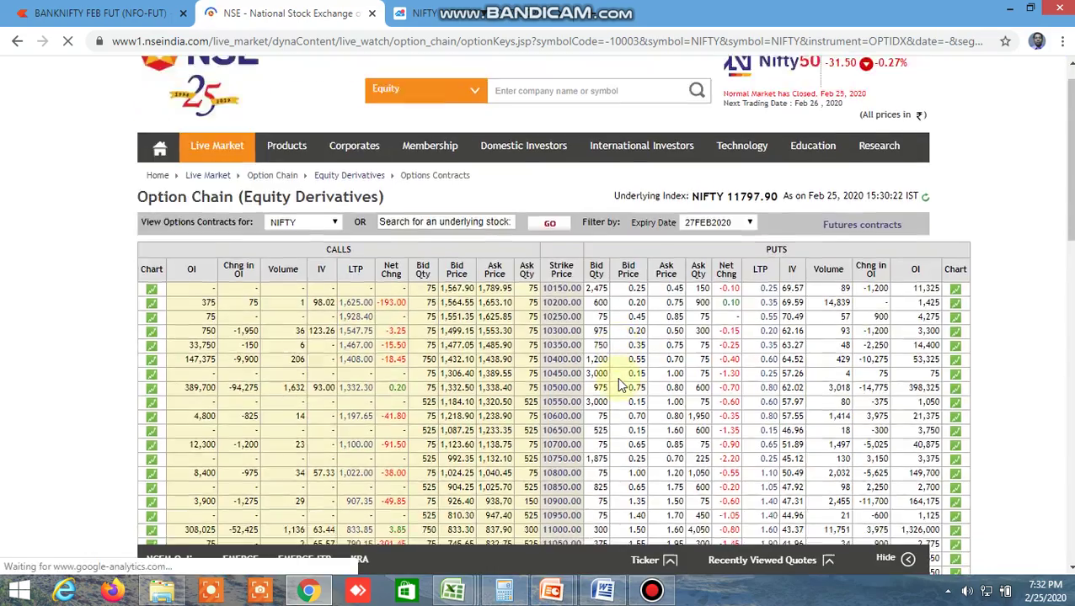
pyautogui.scroll(-10, 617, 376)
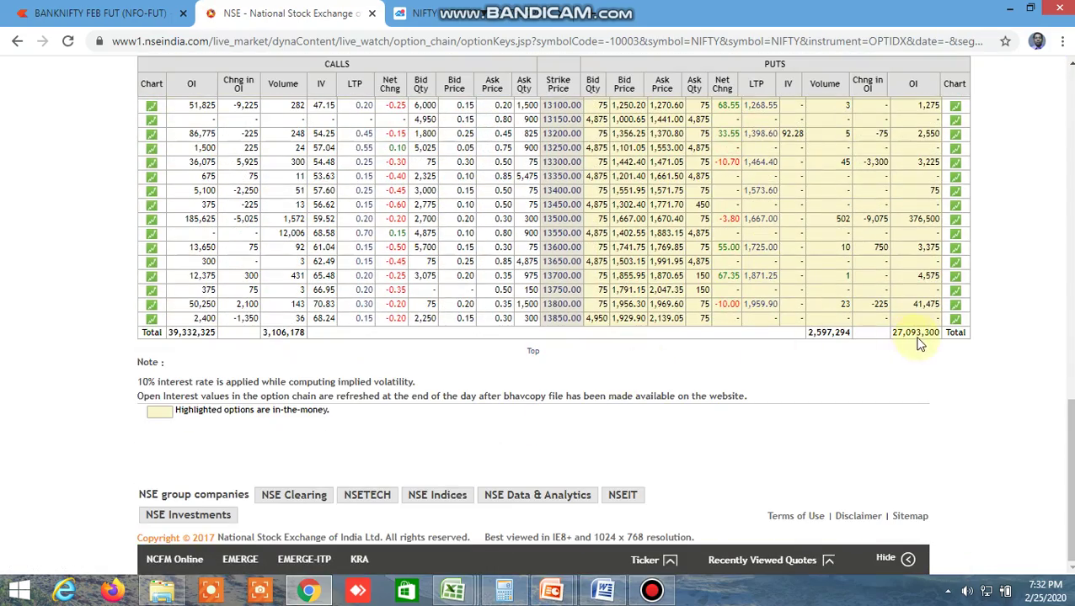
pyautogui.scroll(6, 396, 278)
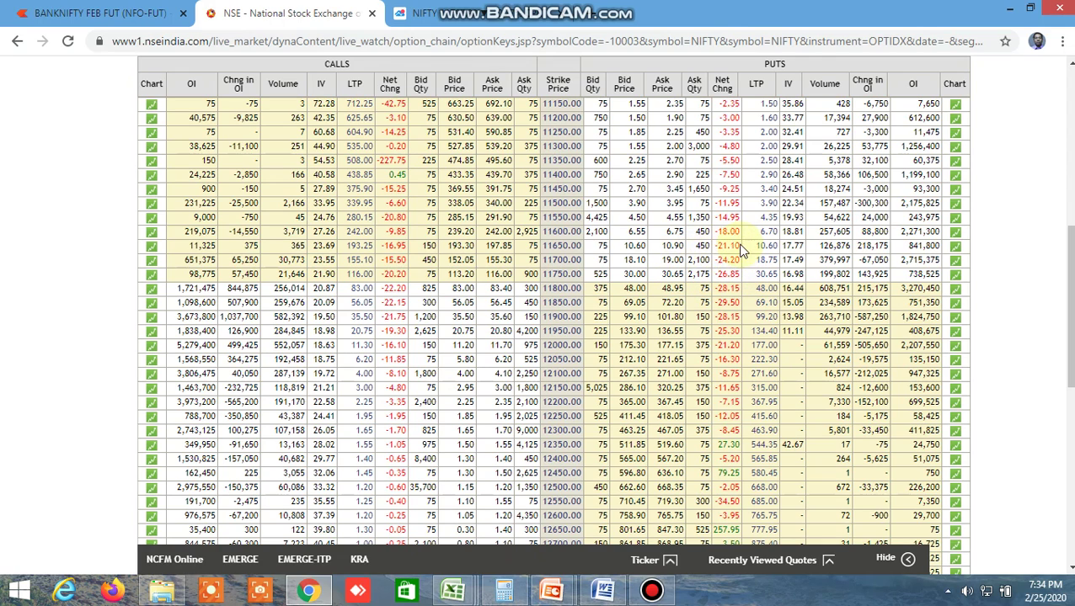
# Load the BANKNIFTY option chain and examine its open interest totals and the strikes around the current index price
pyautogui.scroll(4, 687, 290)
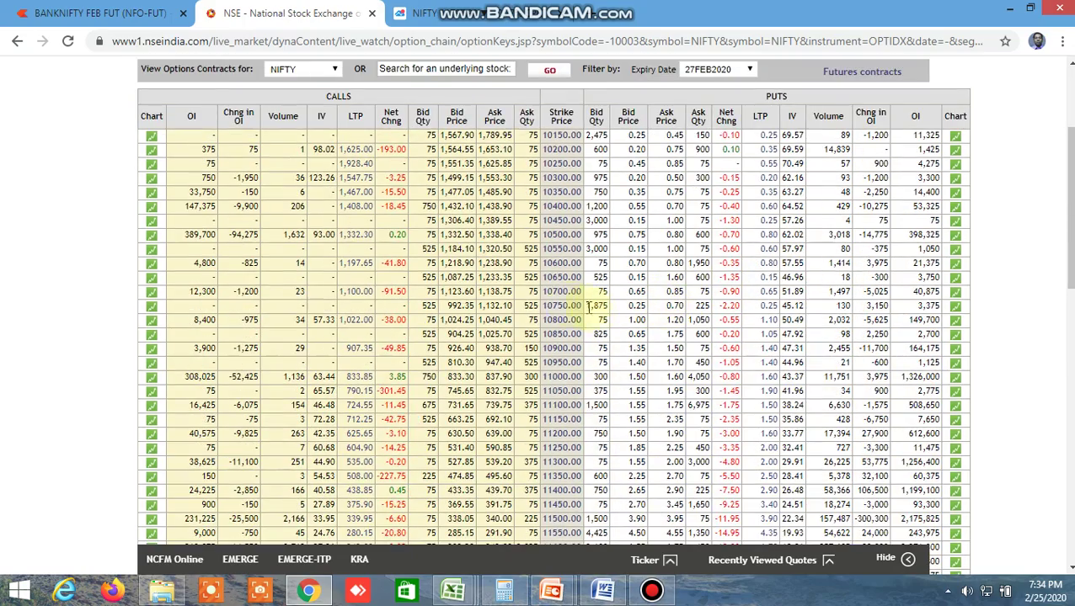
pyautogui.scroll(-5, 496, 264)
pyautogui.scroll(6, 300, 145)
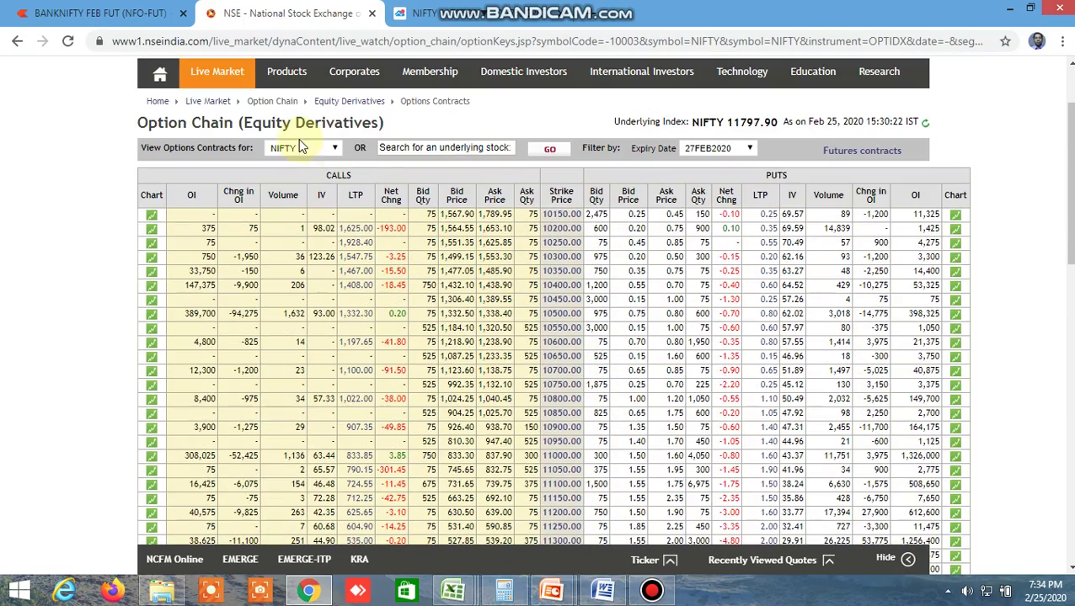
pyautogui.click(331, 150)
pyautogui.click(286, 187)
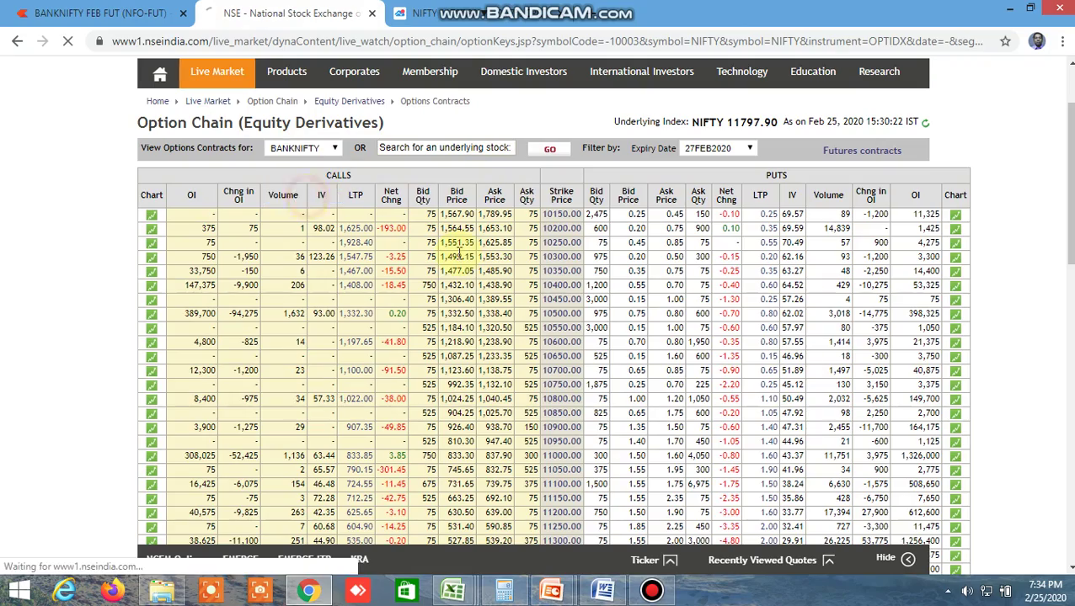
pyautogui.scroll(-20, 664, 371)
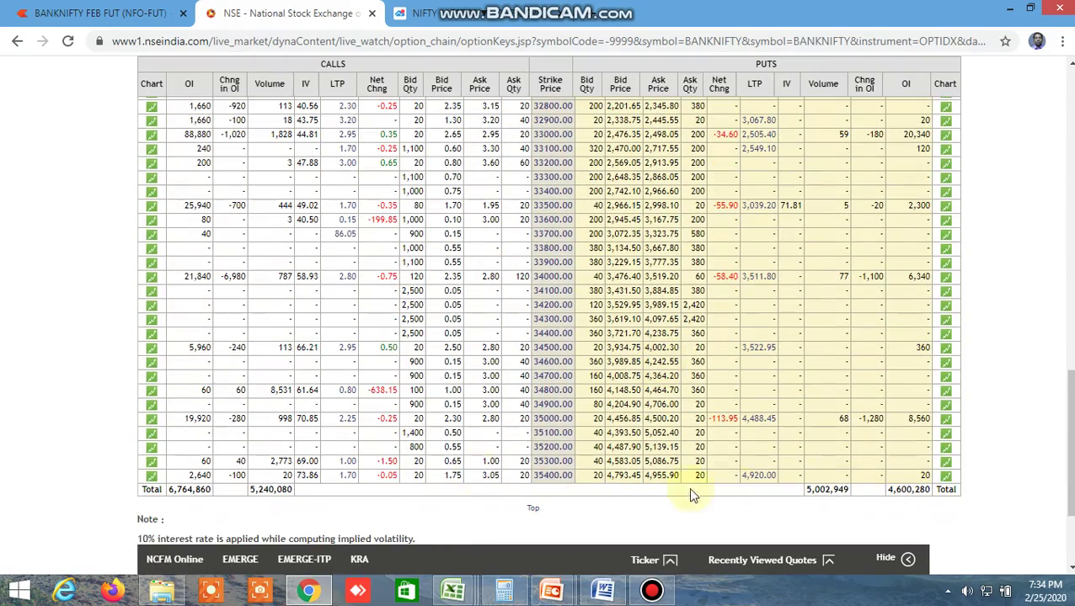
pyautogui.scroll(5, 587, 327)
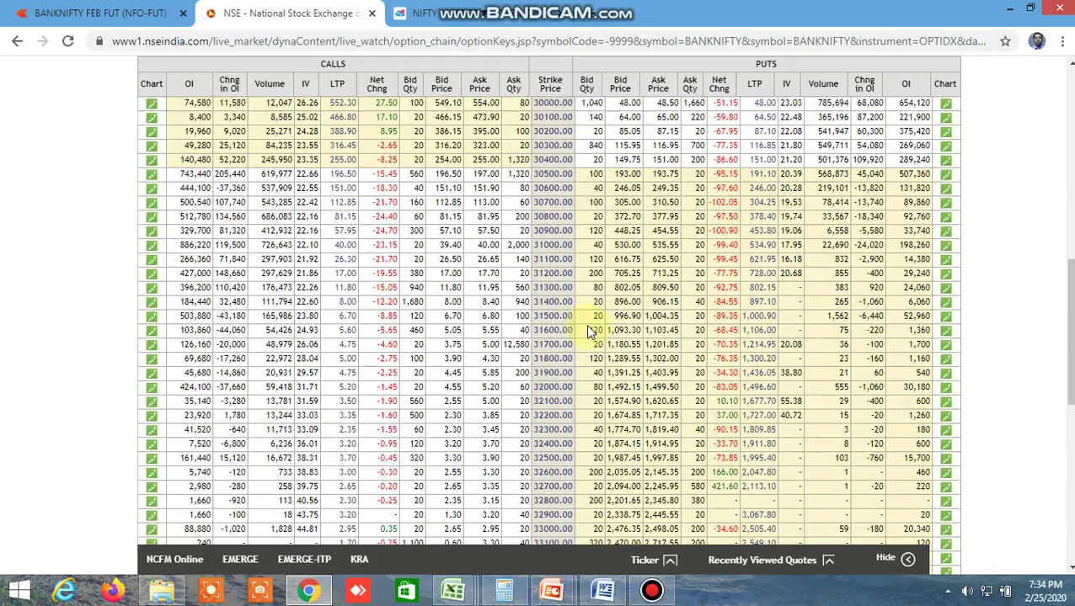
pyautogui.scroll(1, 587, 325)
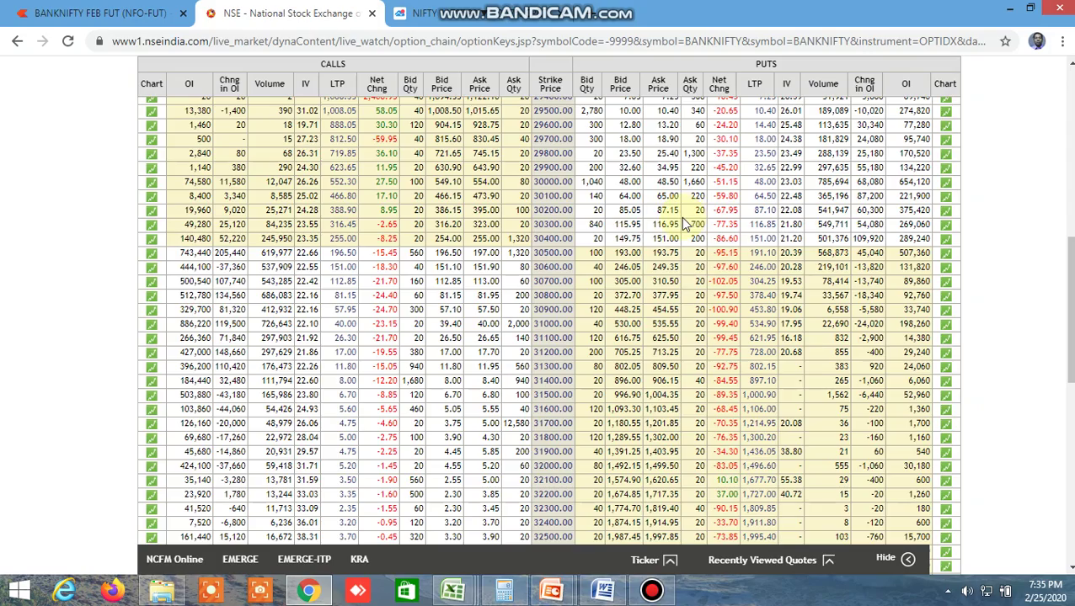
pyautogui.scroll(1, 684, 215)
pyautogui.scroll(-3, 684, 219)
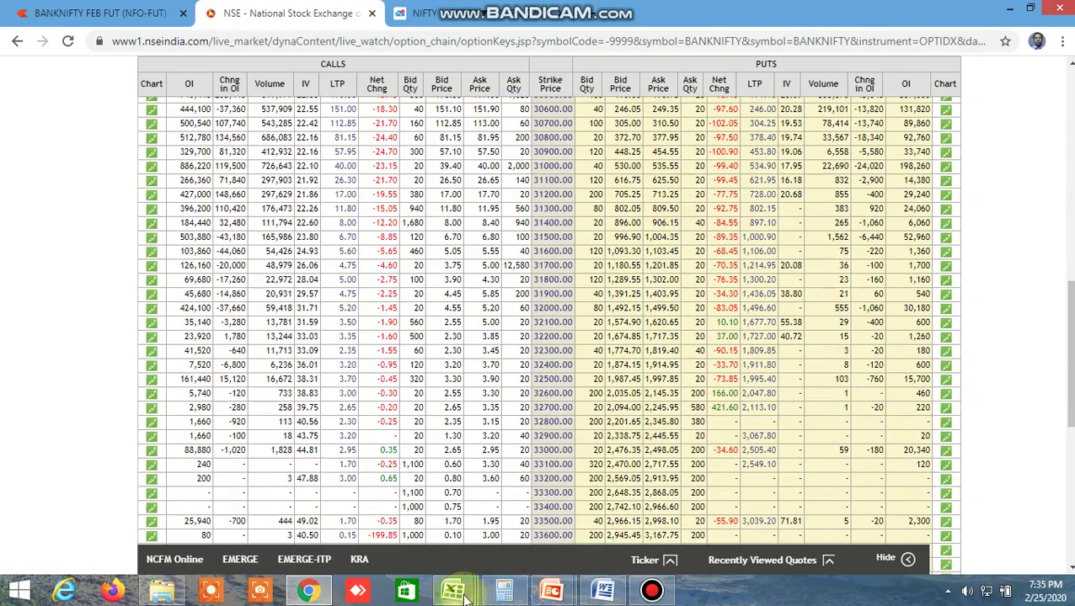
# Switch to the WORKING FILE workbook in Excel and review the days to expiration and NIFTY target prices on the OPTION CHAIN IV sheet
pyautogui.moveTo(466, 598)
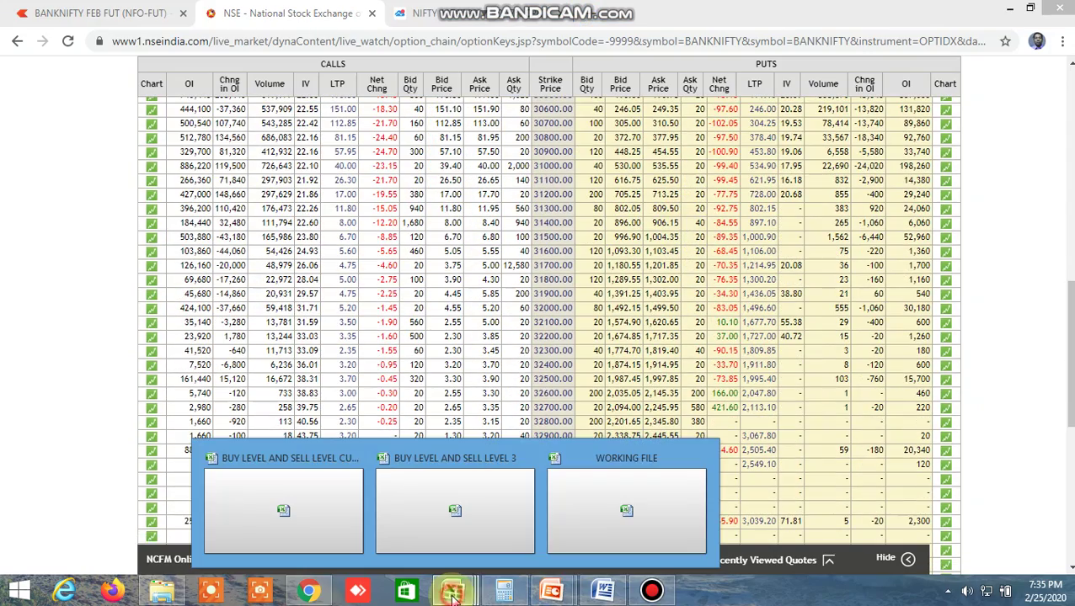
pyautogui.click(629, 509)
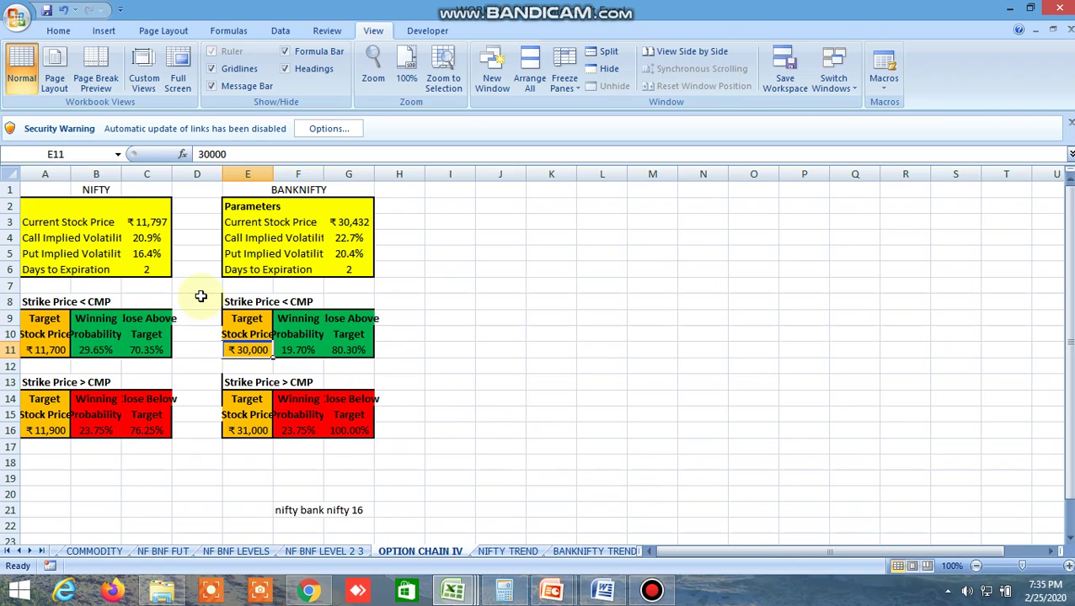
pyautogui.click(59, 354)
pyautogui.click(154, 267)
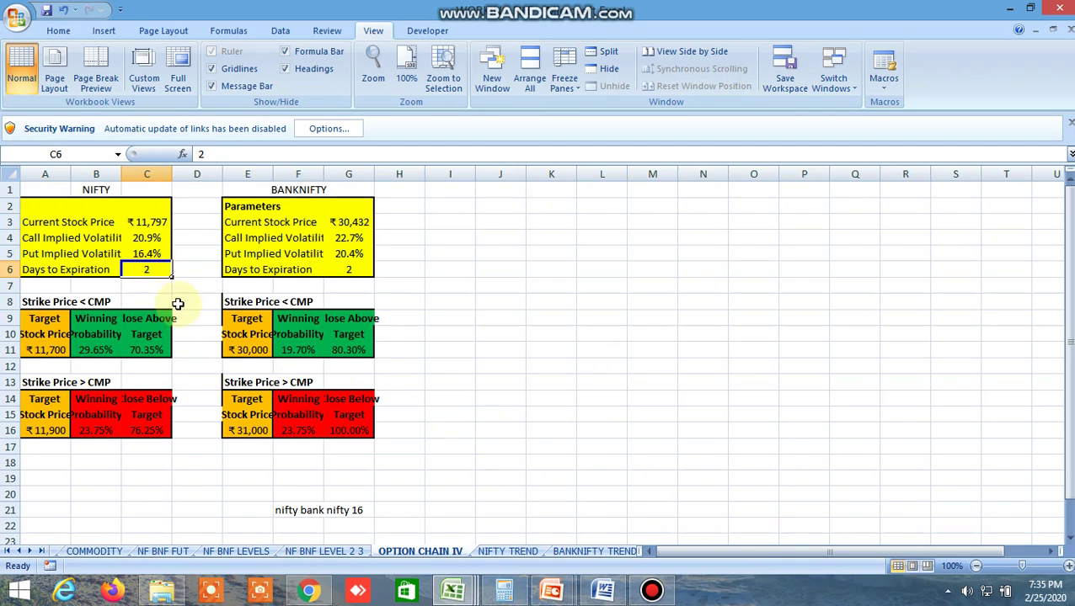
pyautogui.click(356, 274)
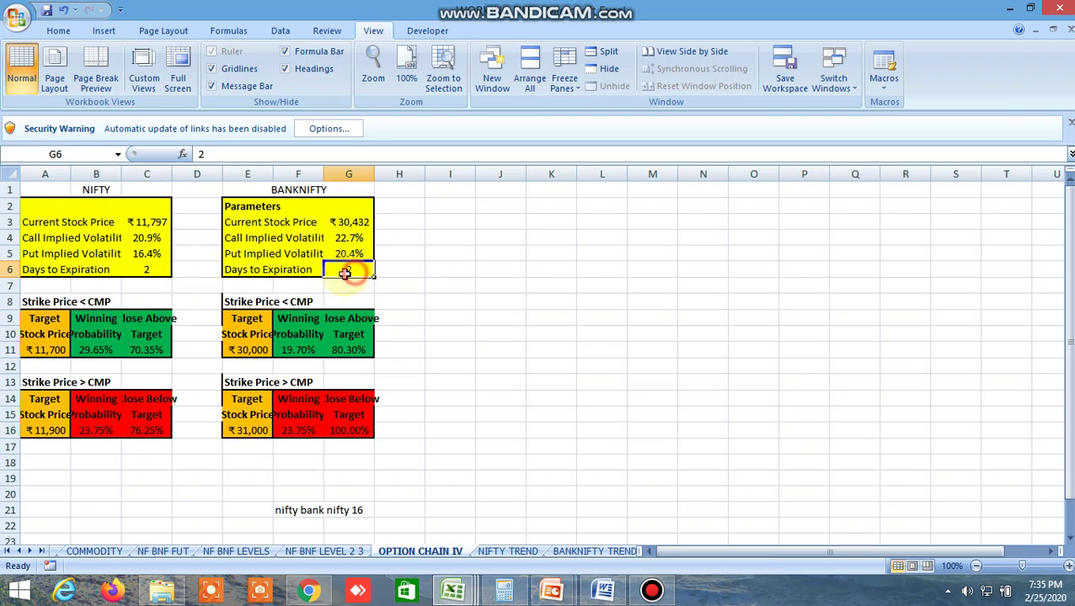
pyautogui.click(62, 349)
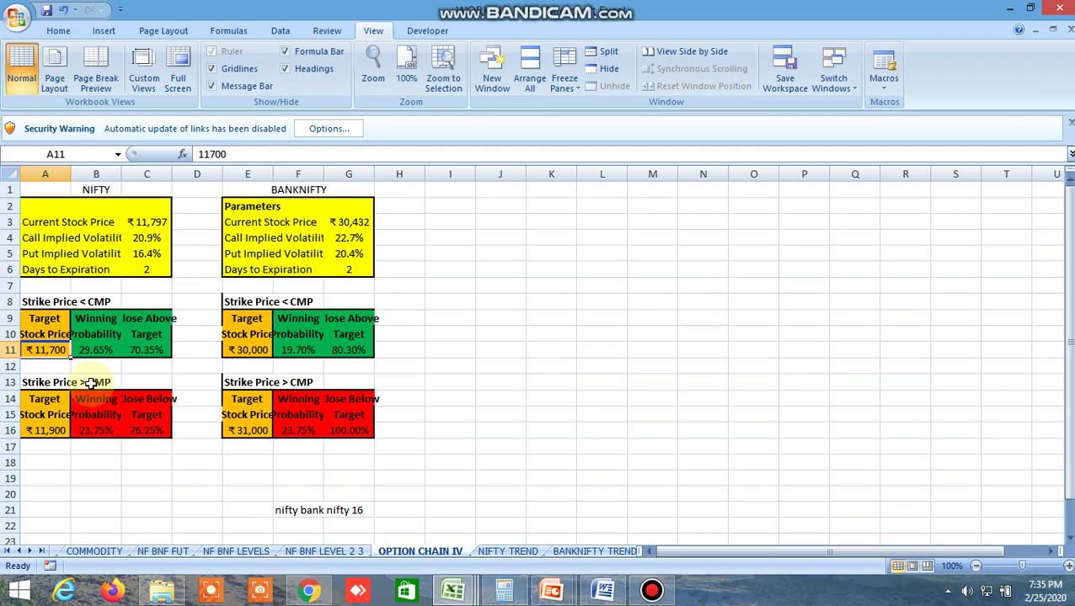
pyautogui.click(60, 431)
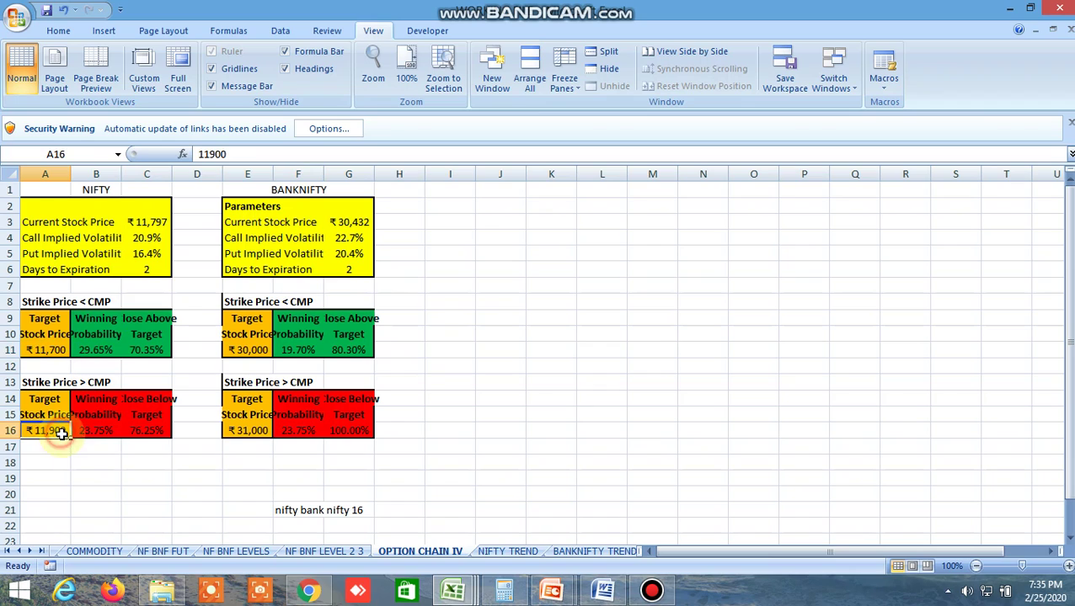
# Set the NIFTY target stock price in the Strike Price < CMP table to 11600
pyautogui.click(62, 350)
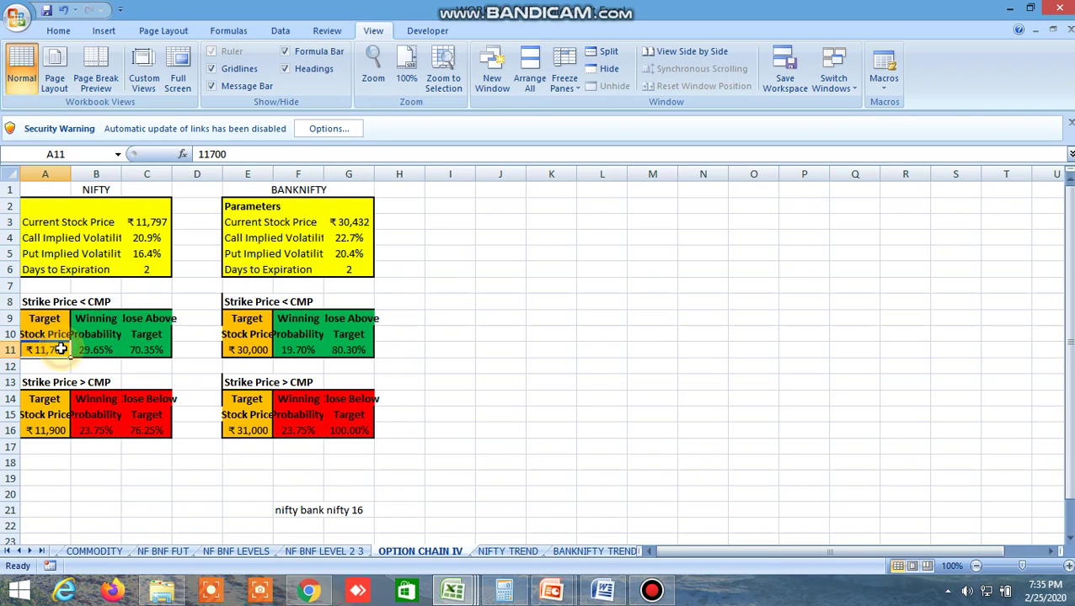
pyautogui.click(212, 155)
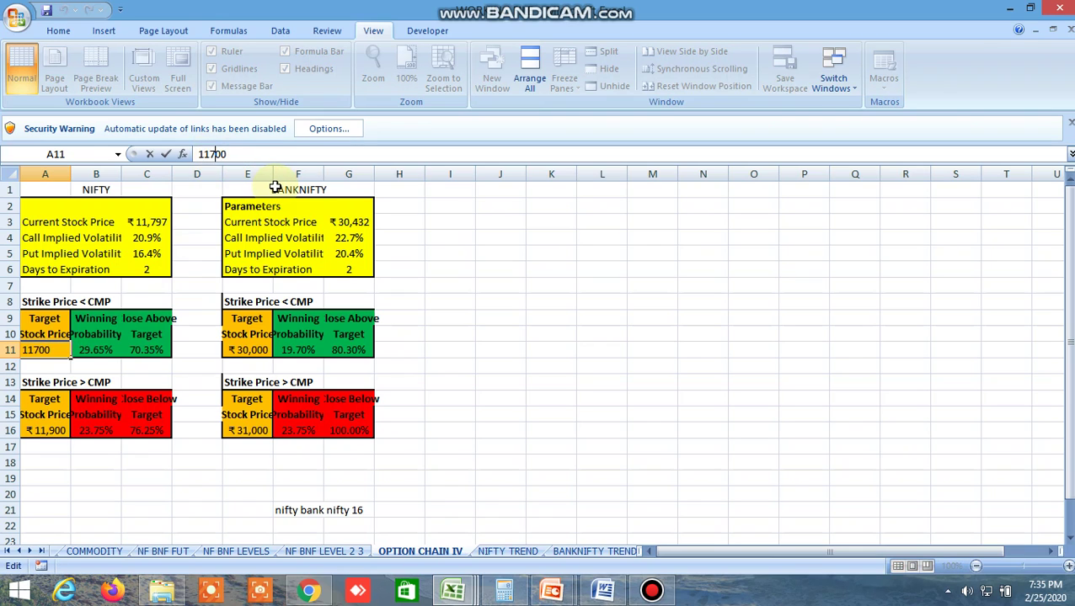
pyautogui.press('BackSpace')
pyautogui.write('6')
pyautogui.click(131, 494)
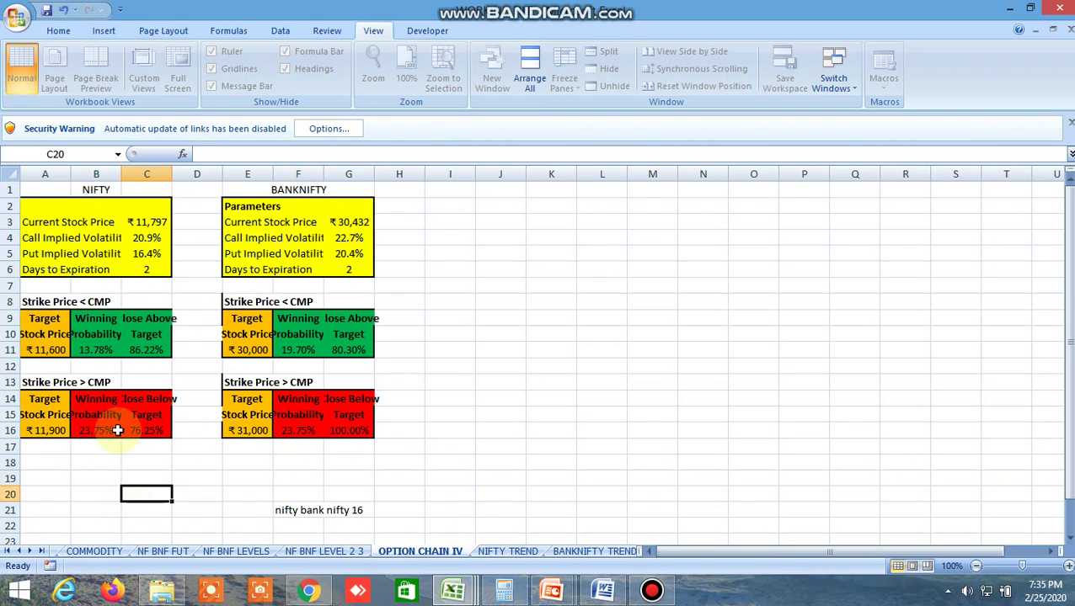
# Return the NIFTY target stock price in the Strike Price < CMP table to 11700
pyautogui.click(59, 351)
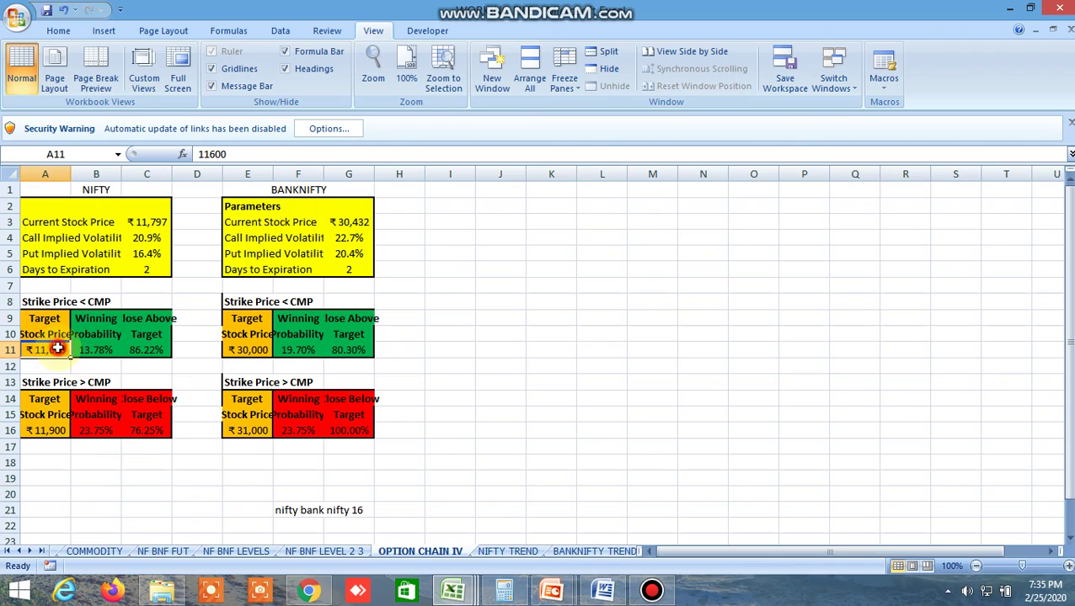
pyautogui.click(41, 433)
pyautogui.click(60, 350)
pyautogui.click(222, 154)
pyautogui.press('BackSpace')
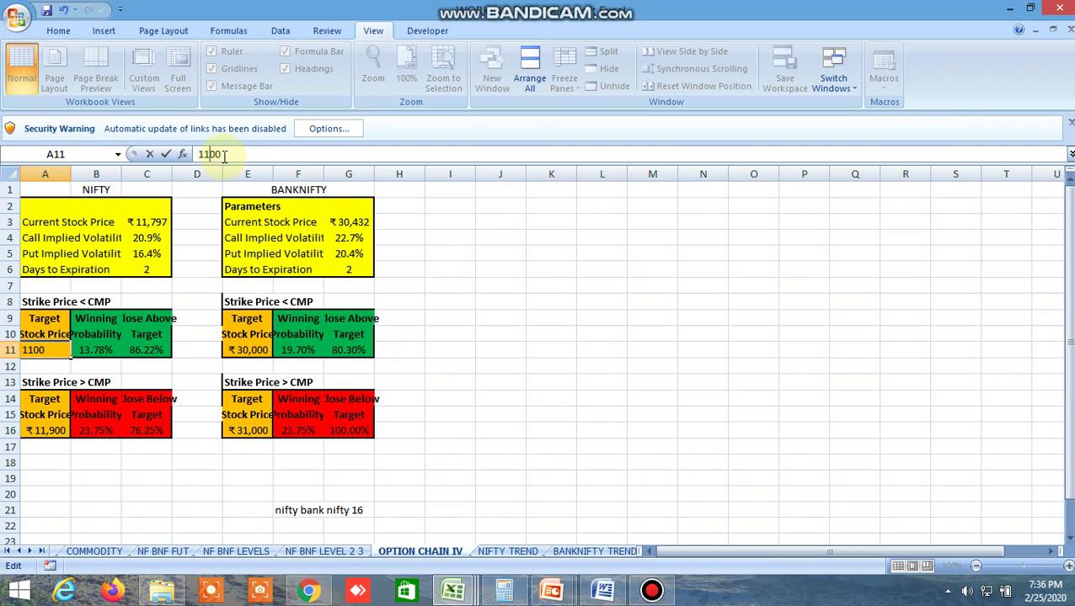
pyautogui.write('7')
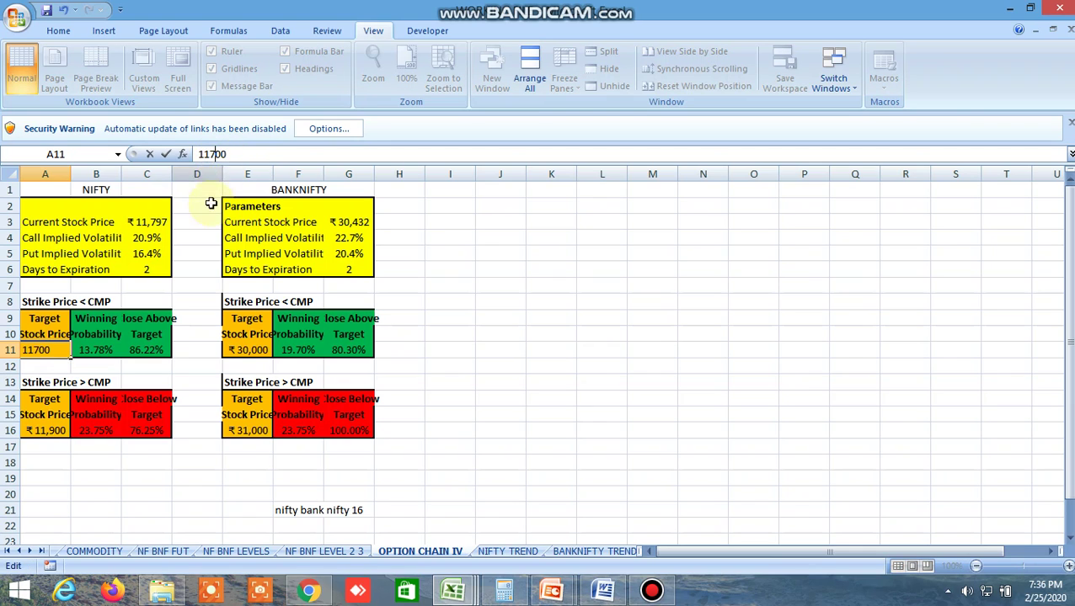
pyautogui.click(195, 289)
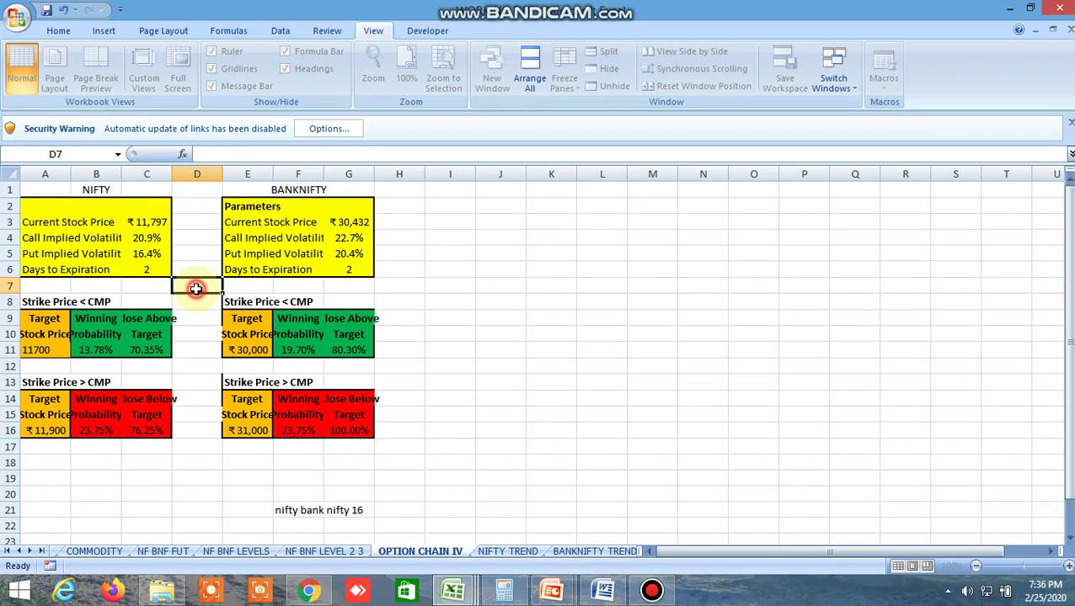
# Try 12000 as the NIFTY target stock price in the Strike Price > CMP table, and set it back to 11900
pyautogui.click(48, 350)
pyautogui.click(48, 429)
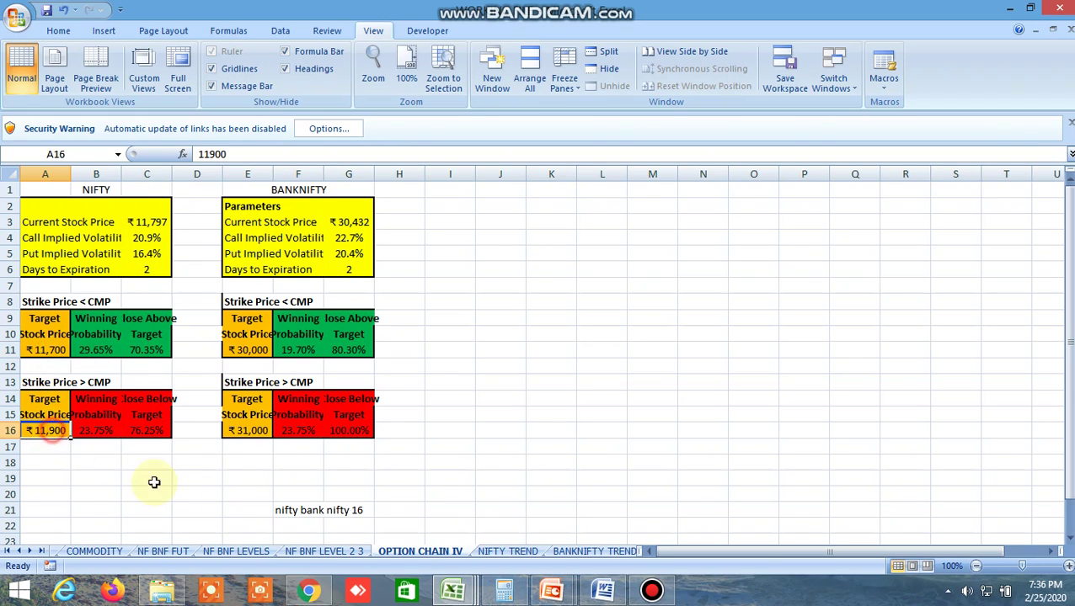
pyautogui.write('1200')
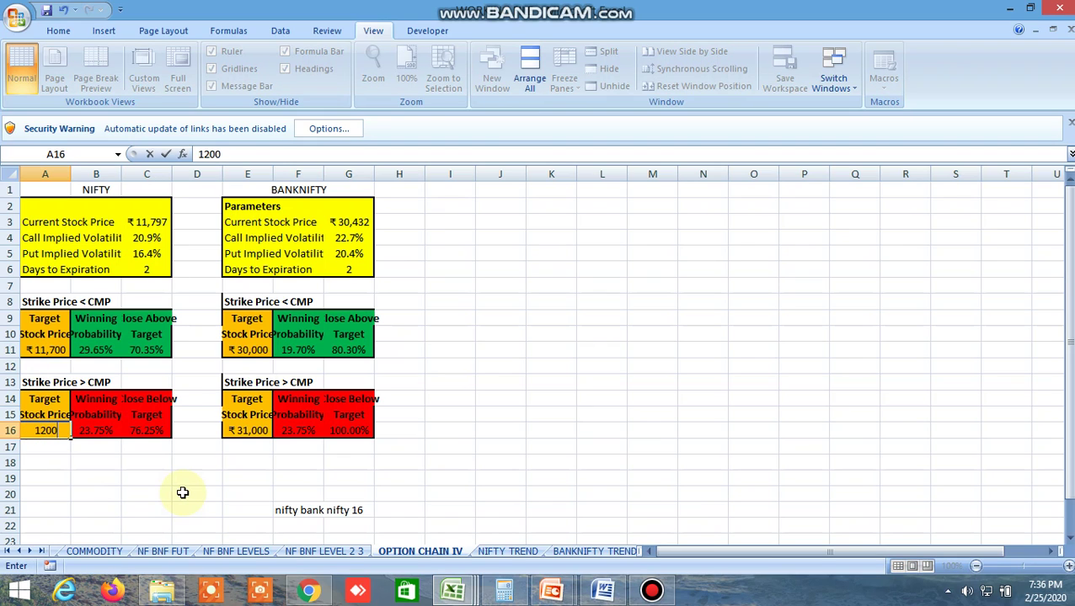
pyautogui.write('0')
pyautogui.click(139, 508)
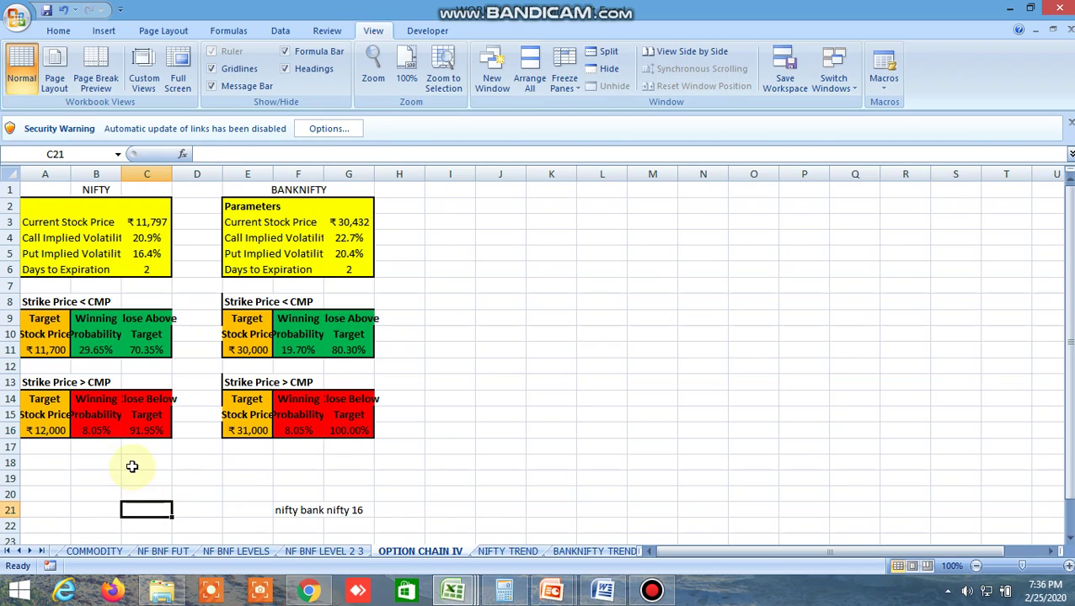
pyautogui.click(231, 153)
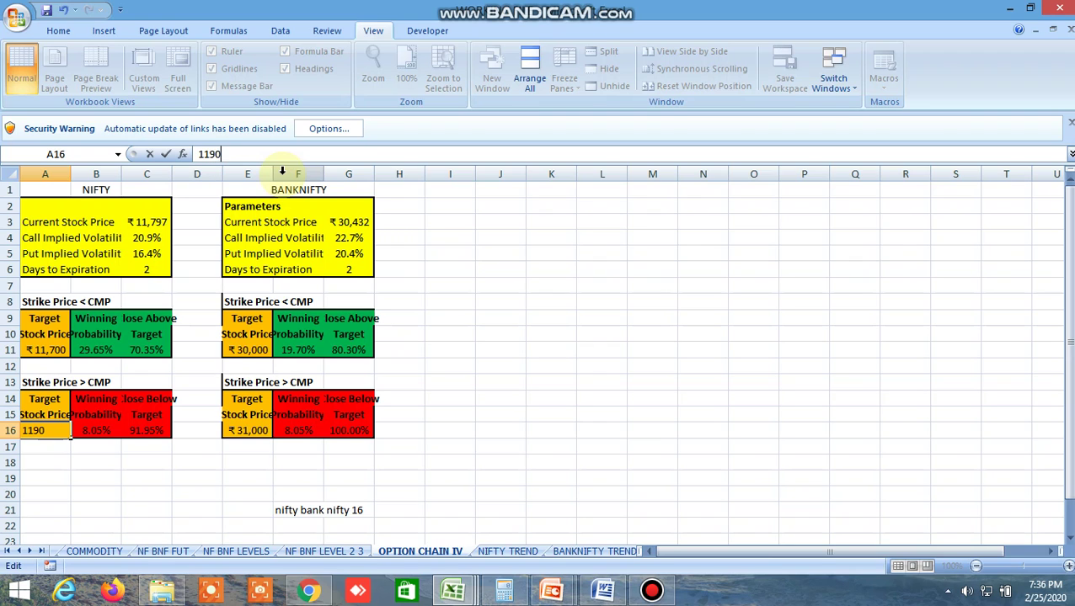
pyautogui.click(194, 324)
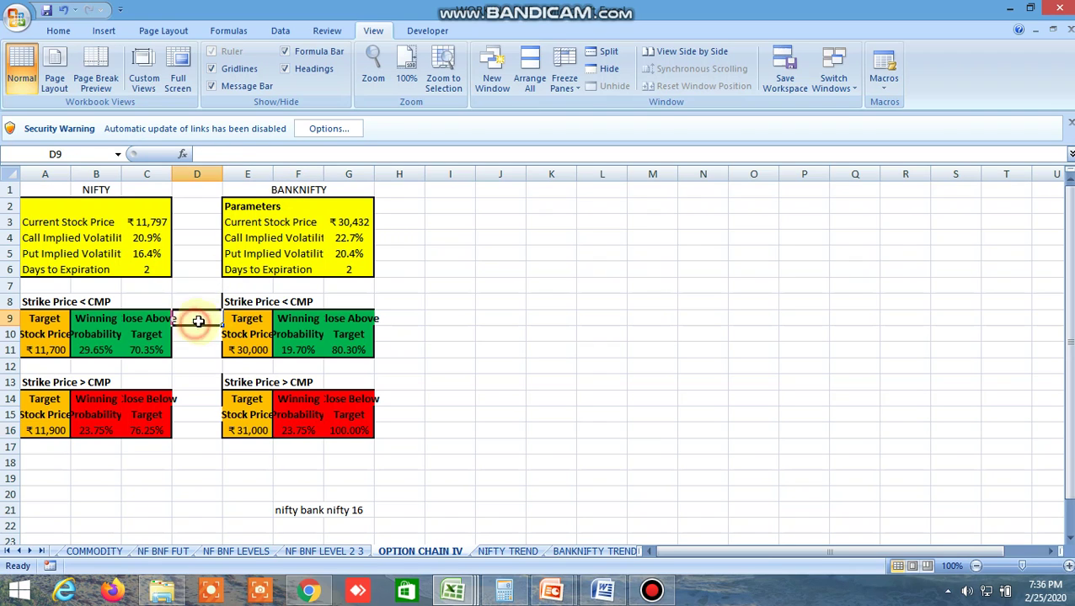
# Review the BANKNIFTY days to expiration and the target prices below and above the current price with their probabilities
pyautogui.click(350, 269)
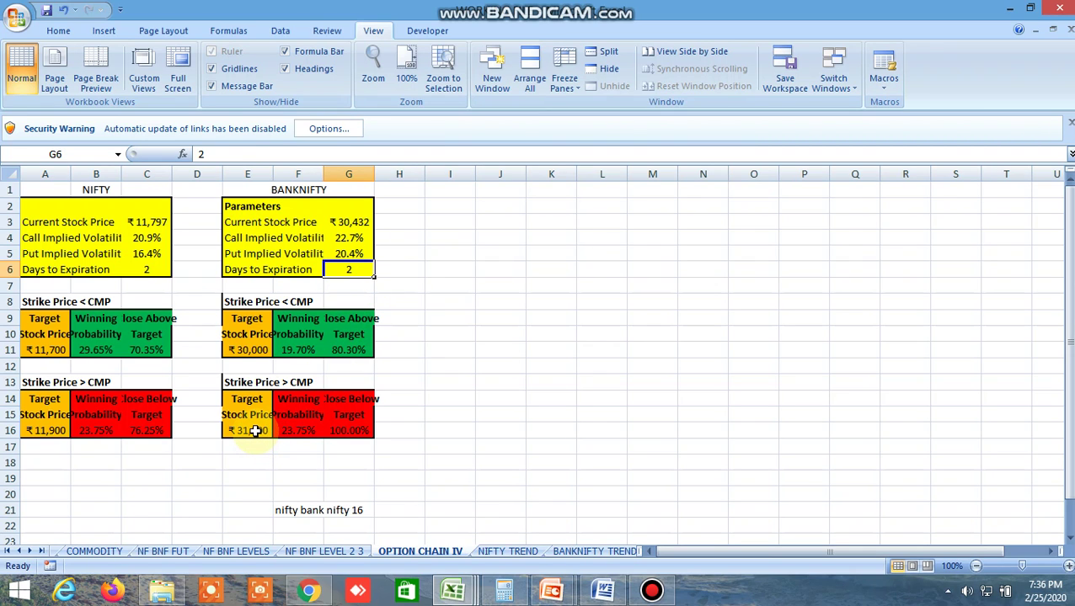
pyautogui.click(255, 353)
pyautogui.click(258, 429)
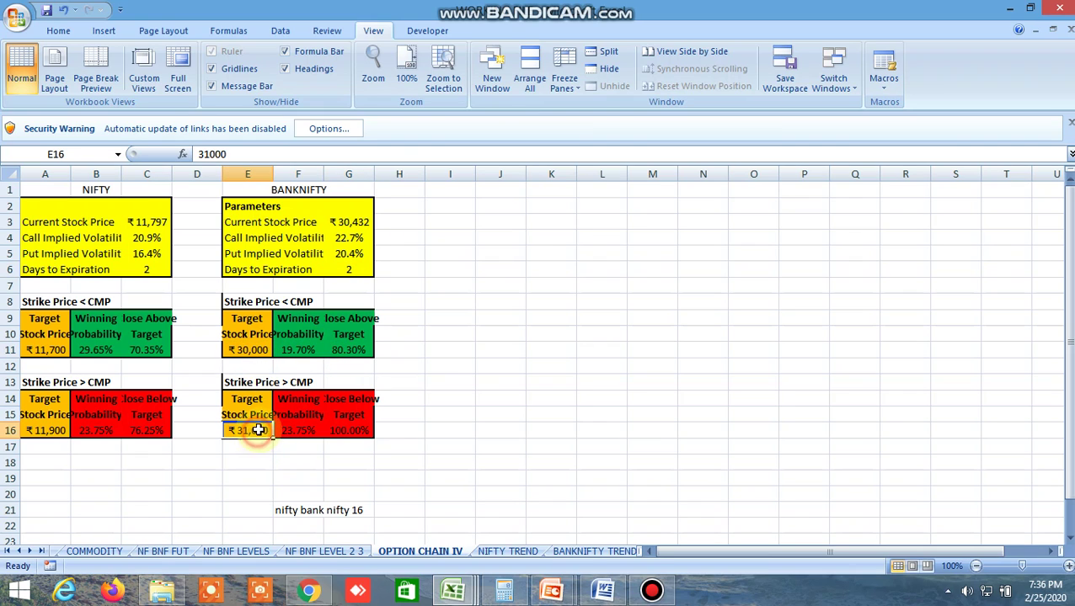
pyautogui.click(262, 350)
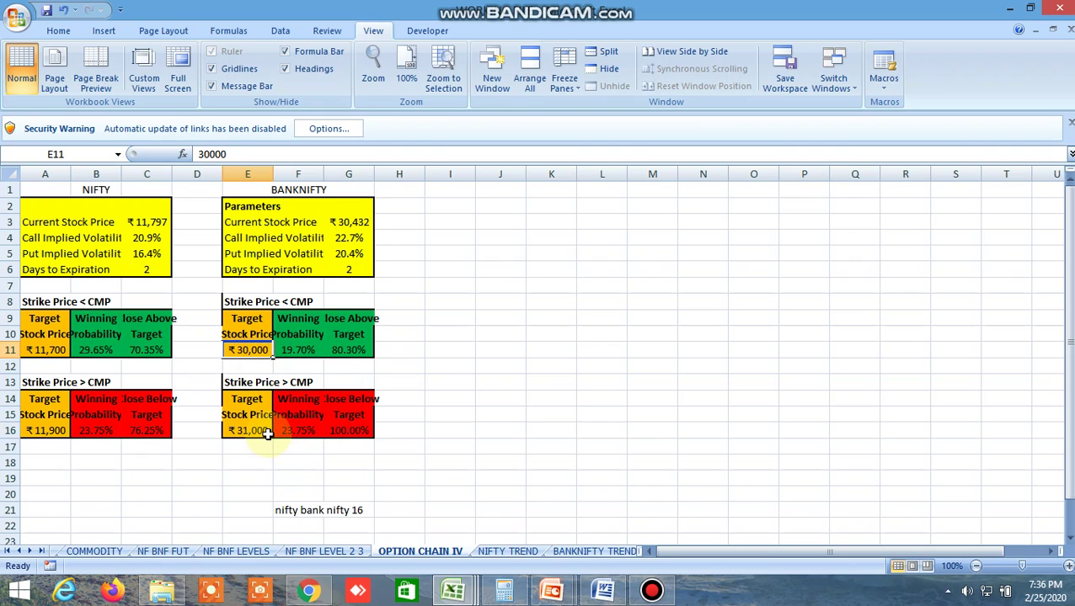
pyautogui.click(265, 432)
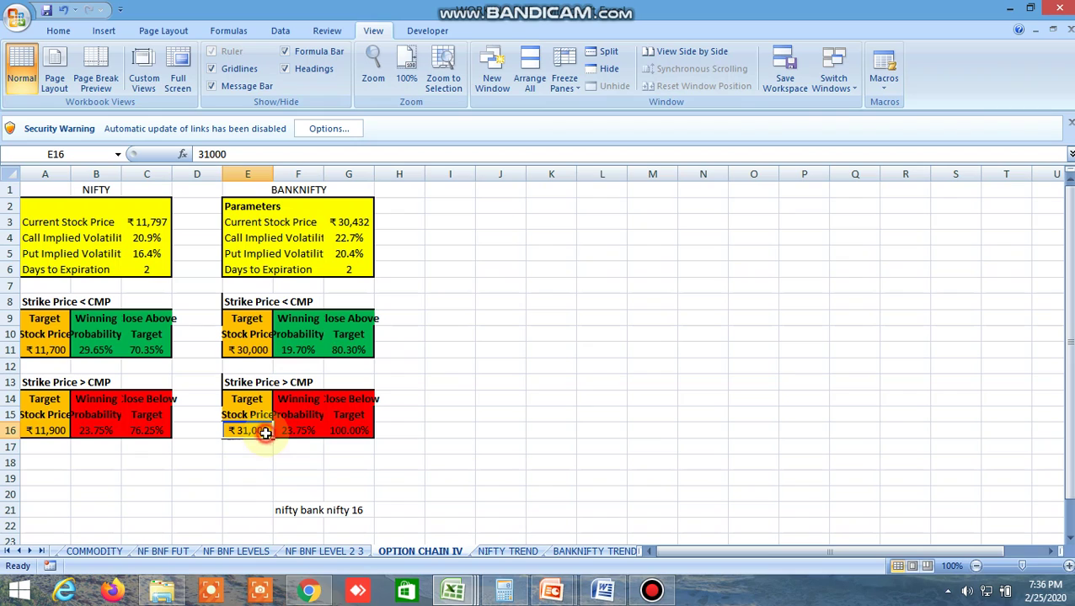
pyautogui.click(253, 349)
pyautogui.click(257, 431)
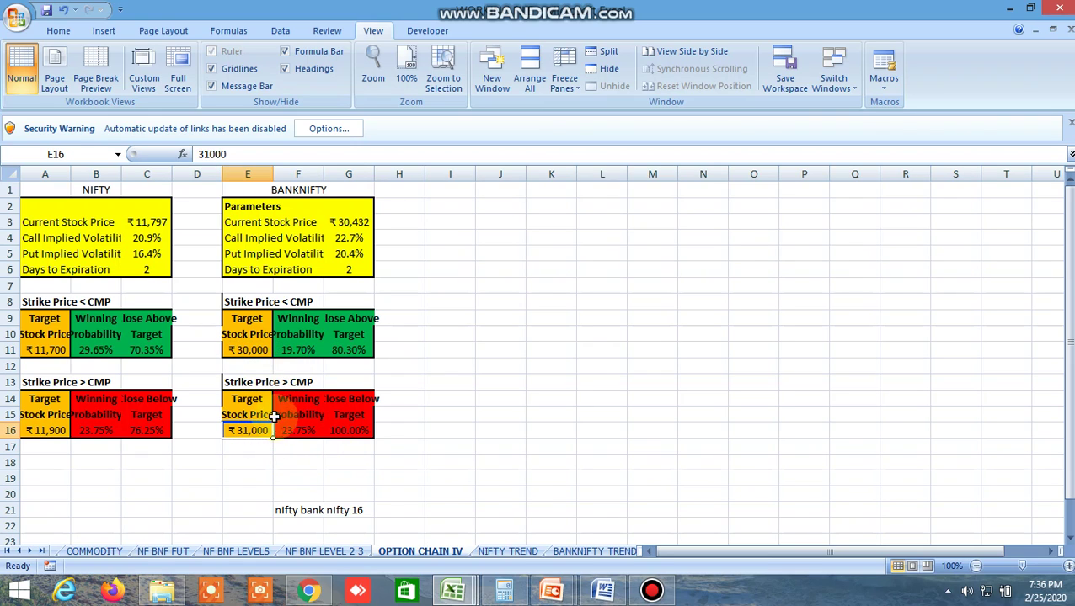
# Set the BANKNIFTY target stock price in the Strike Price < CMP table to 30200
pyautogui.click(255, 350)
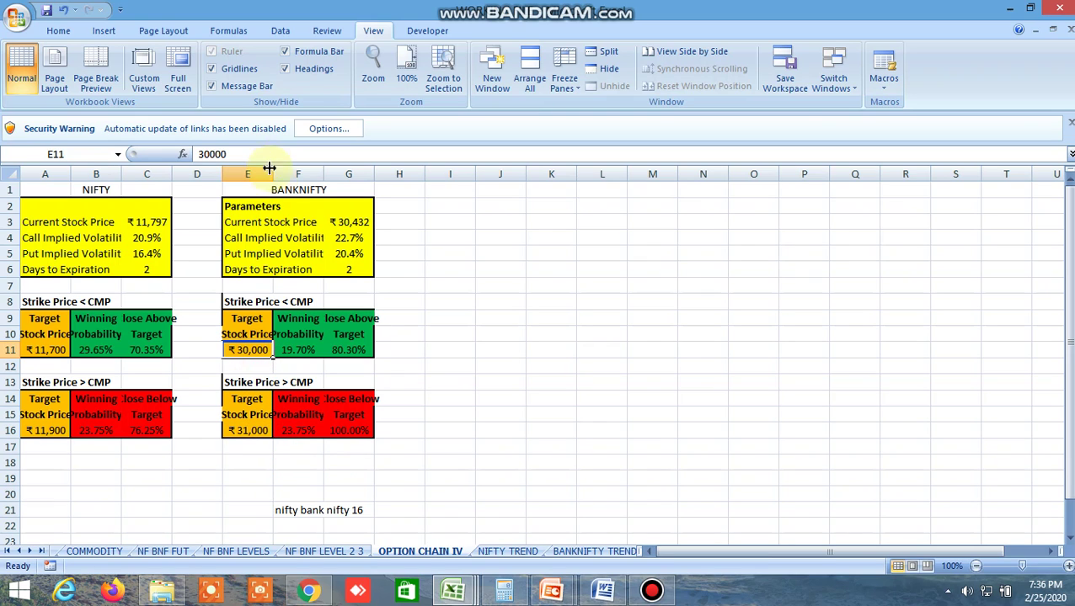
pyautogui.click(215, 154)
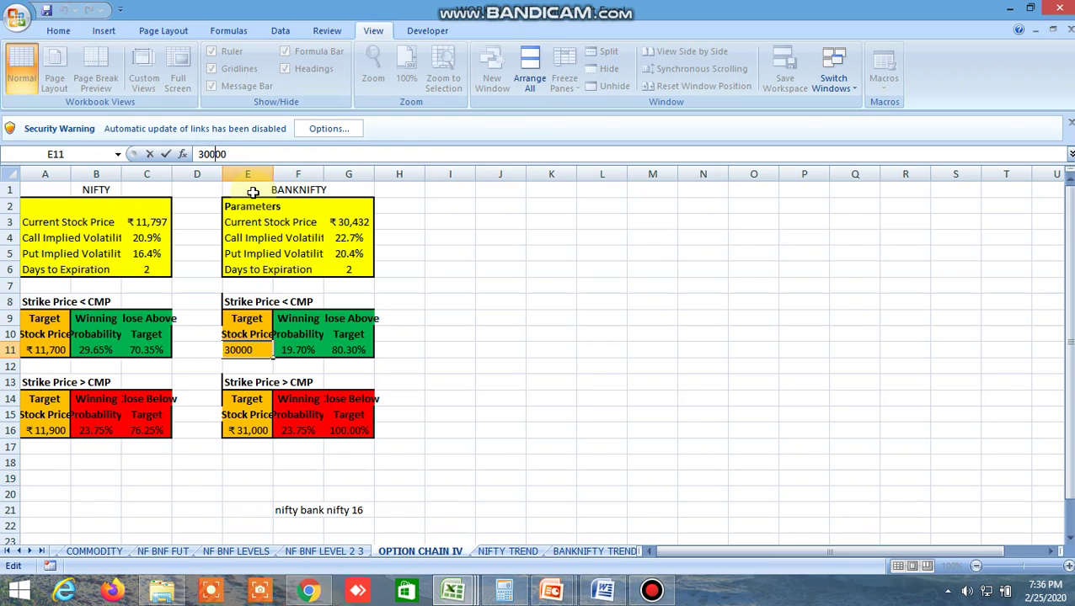
pyautogui.write('2')
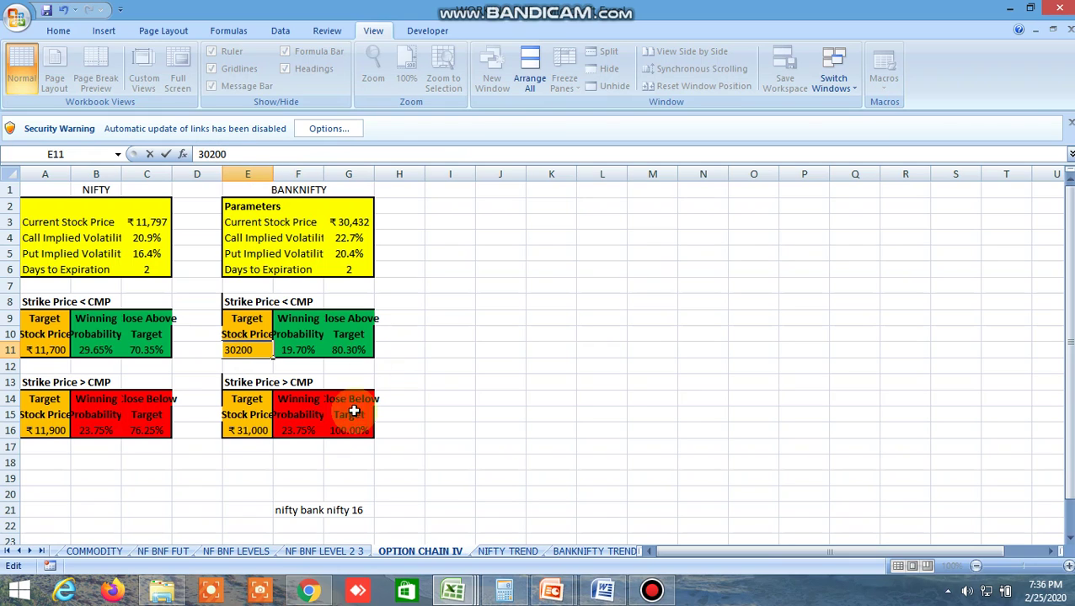
pyautogui.click(246, 478)
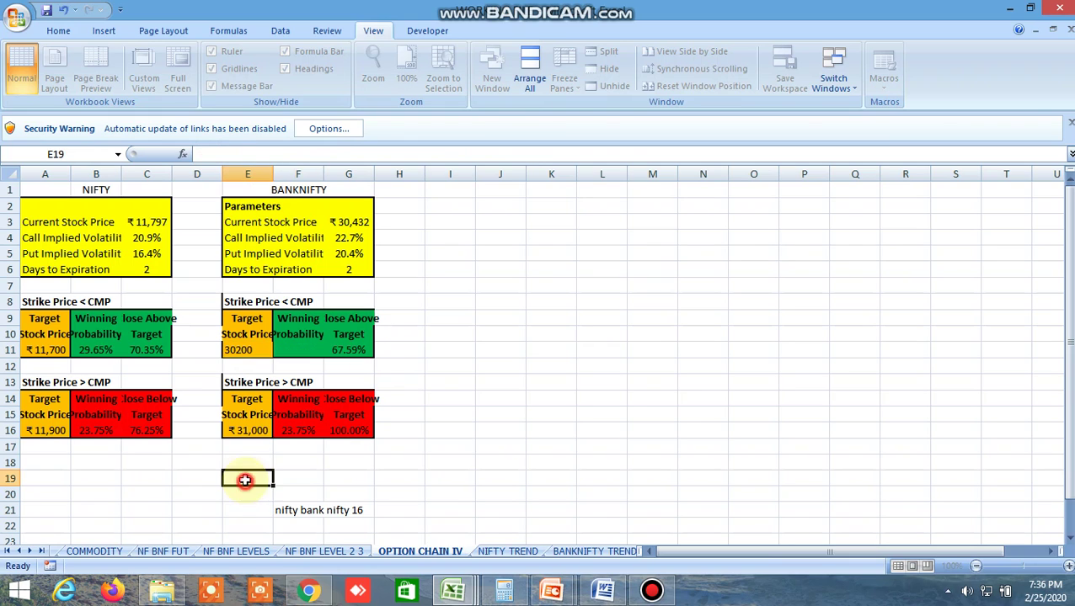
pyautogui.click(257, 345)
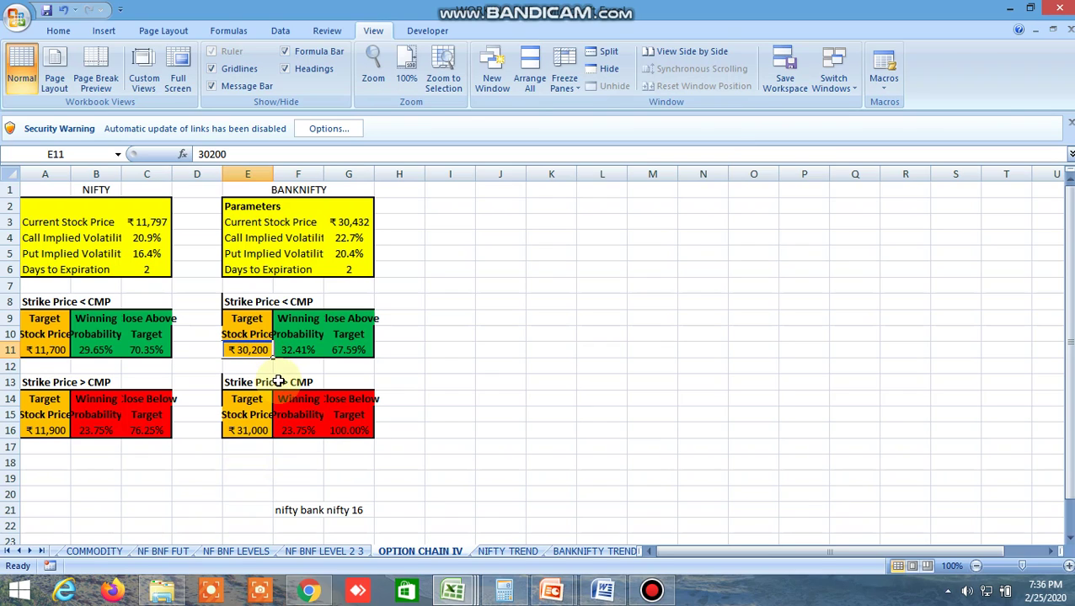
# Set the BANKNIFTY target stock price in the Strike Price > CMP table to 30500
pyautogui.click(258, 428)
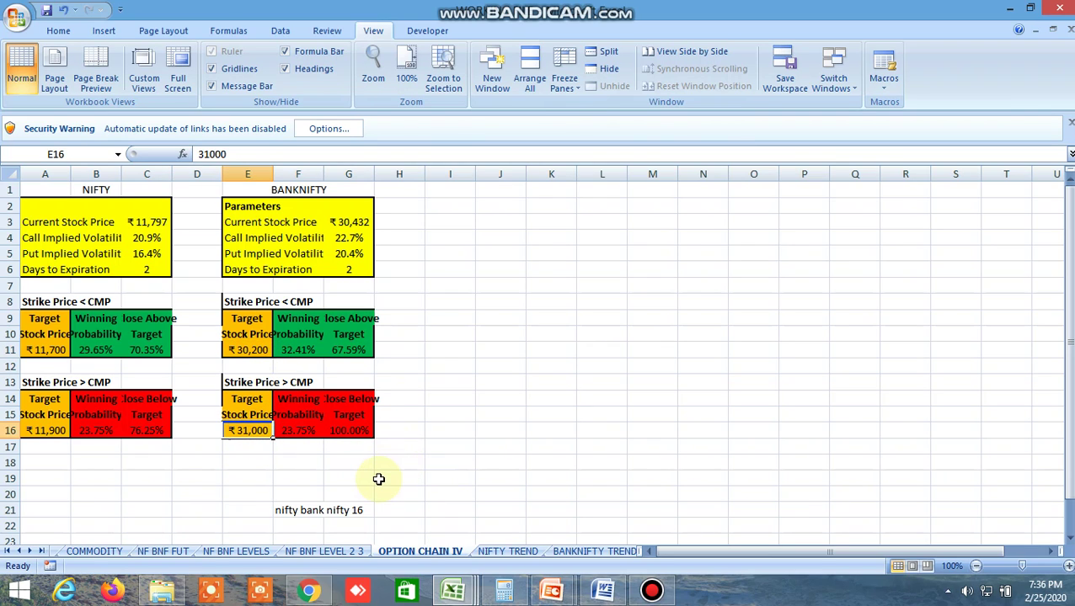
pyautogui.write('30500')
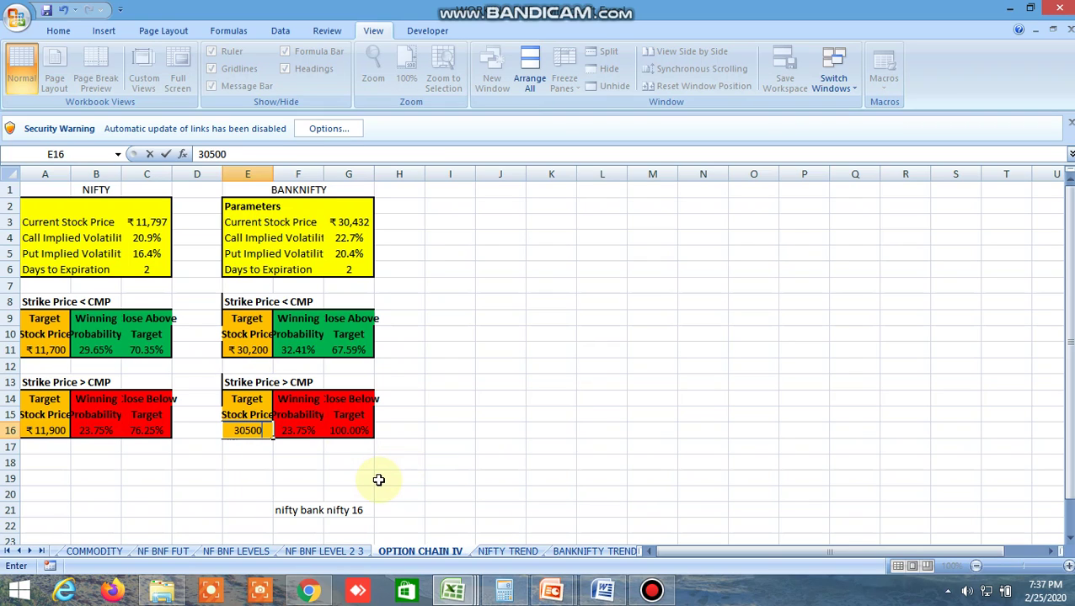
pyautogui.press('Return')
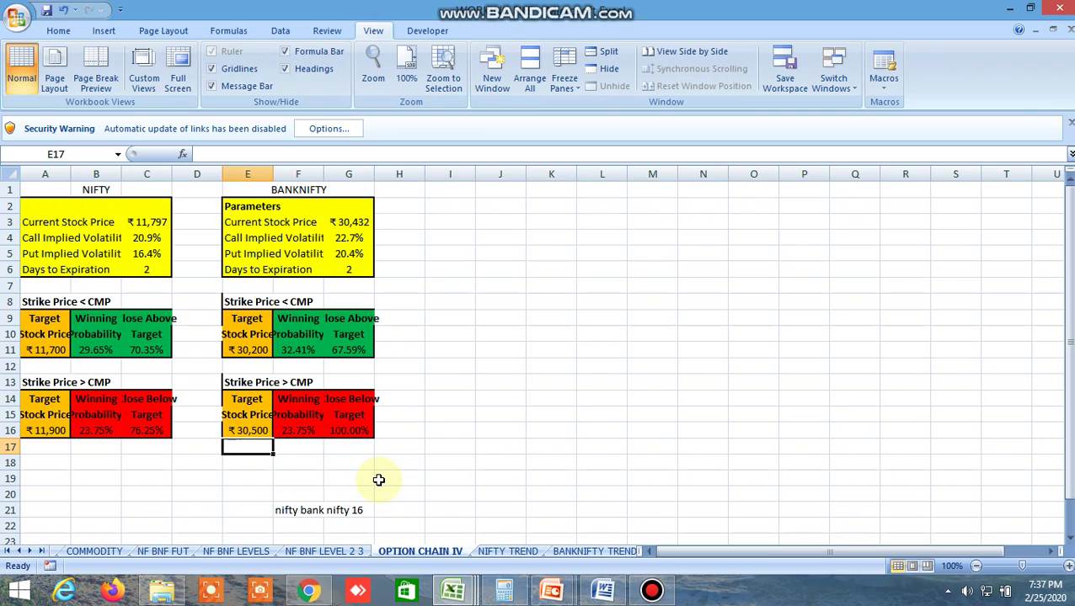
# Compare the two BANKNIFTY target prices and save the WORKING FILE workbook
pyautogui.click(255, 431)
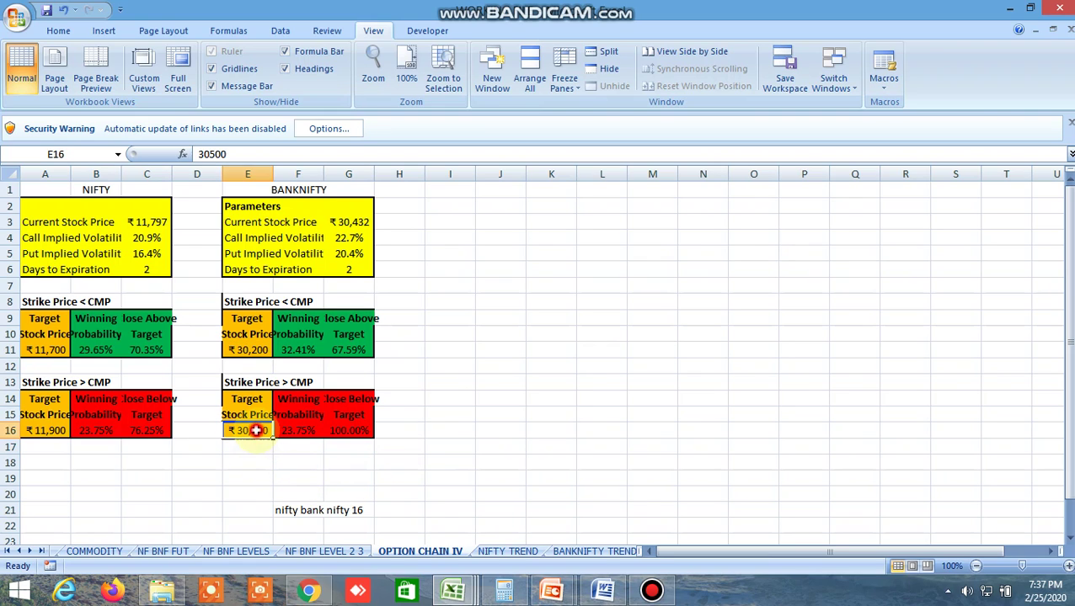
pyautogui.click(253, 350)
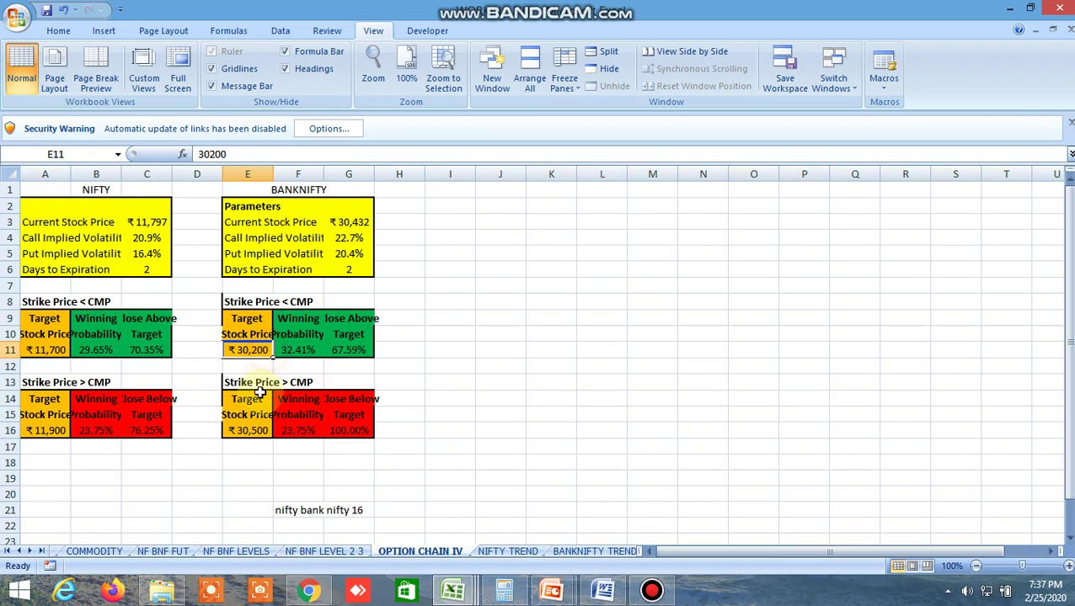
pyautogui.click(252, 430)
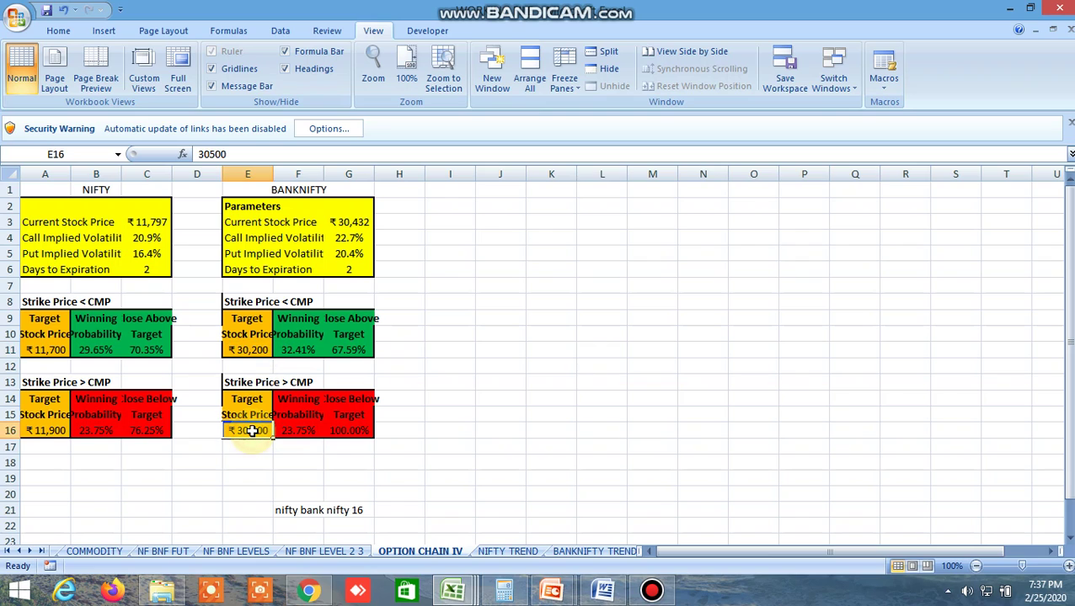
pyautogui.click(252, 347)
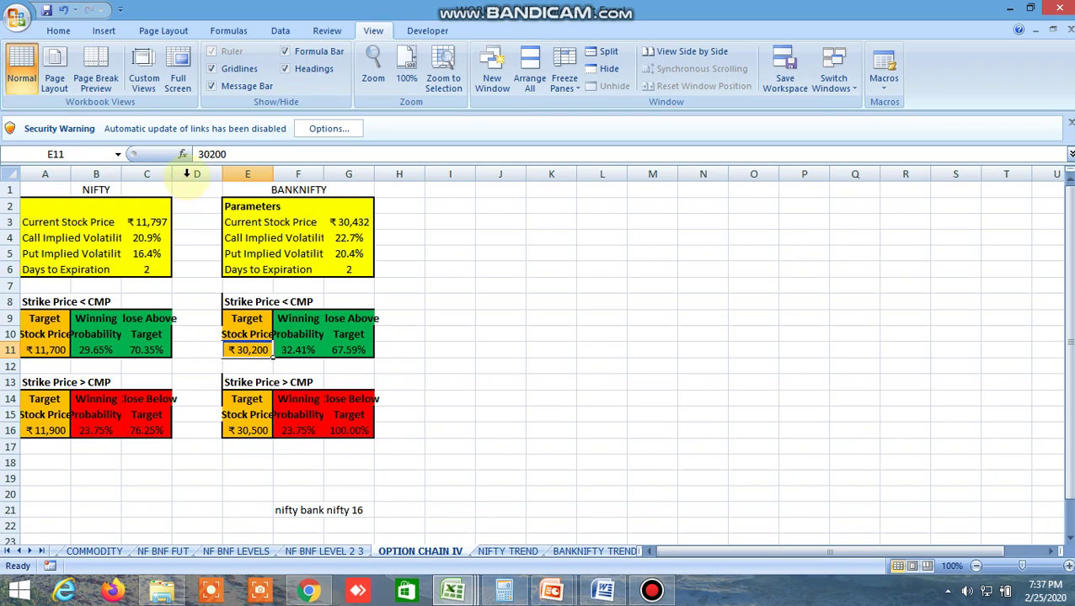
pyautogui.click(47, 11)
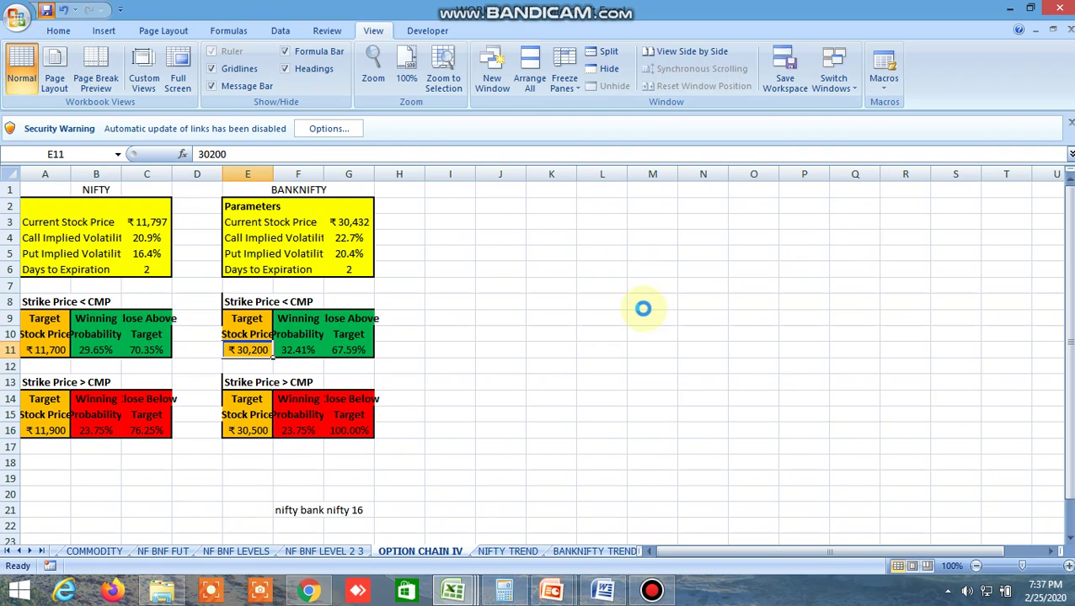
# Switch to the BUY LEVEL AND SELL LEVEL CU... workbook and view the one-day Fibonacci buy and sell levels for BANKNIFTY and NIFTY
pyautogui.click(308, 591)
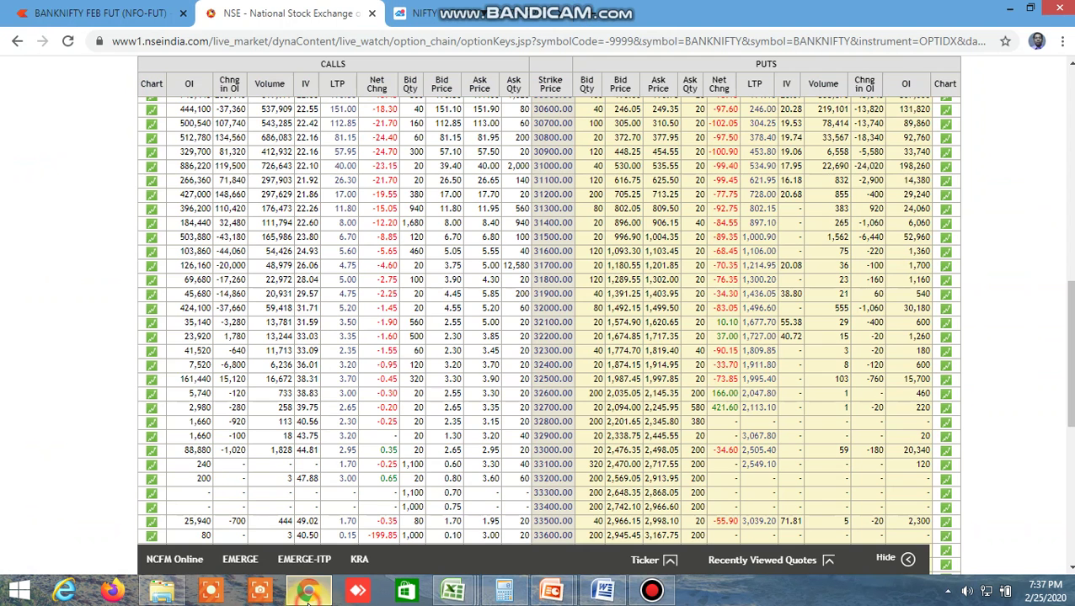
pyautogui.moveTo(452, 590)
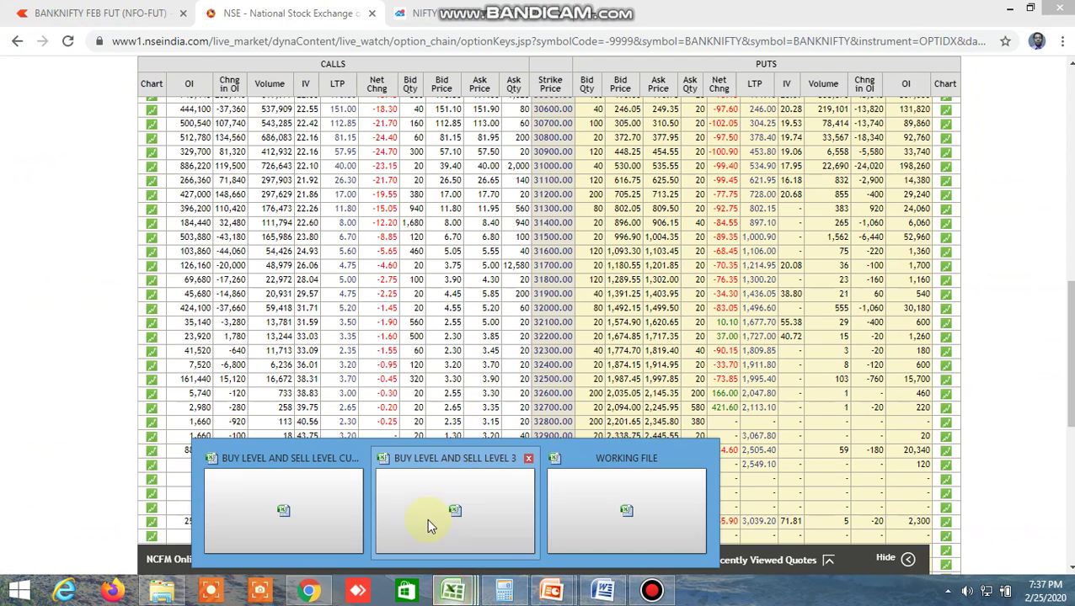
pyautogui.click(273, 499)
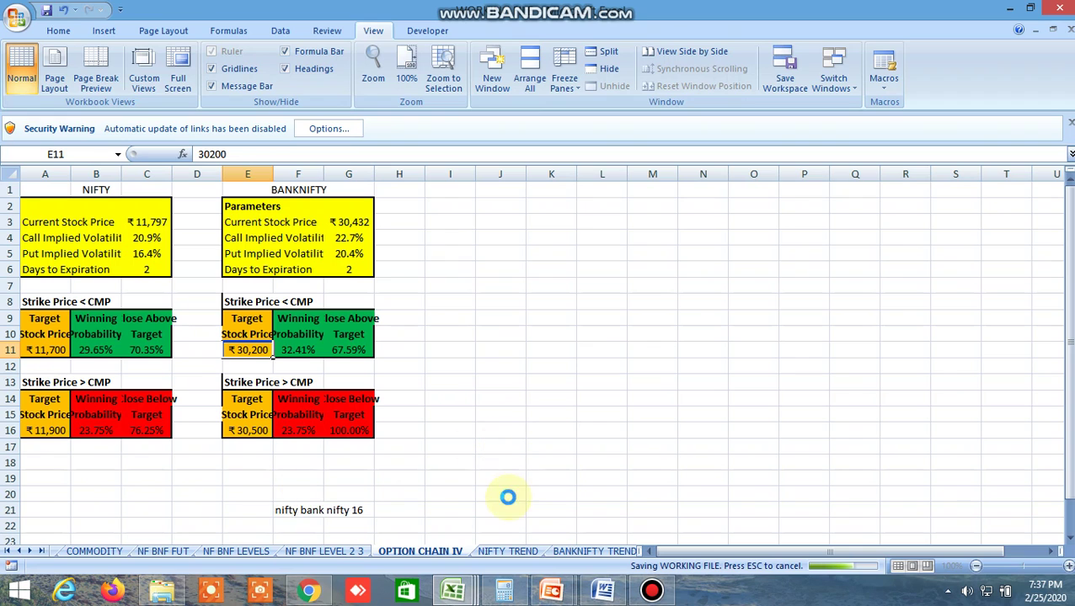
pyautogui.moveTo(453, 589)
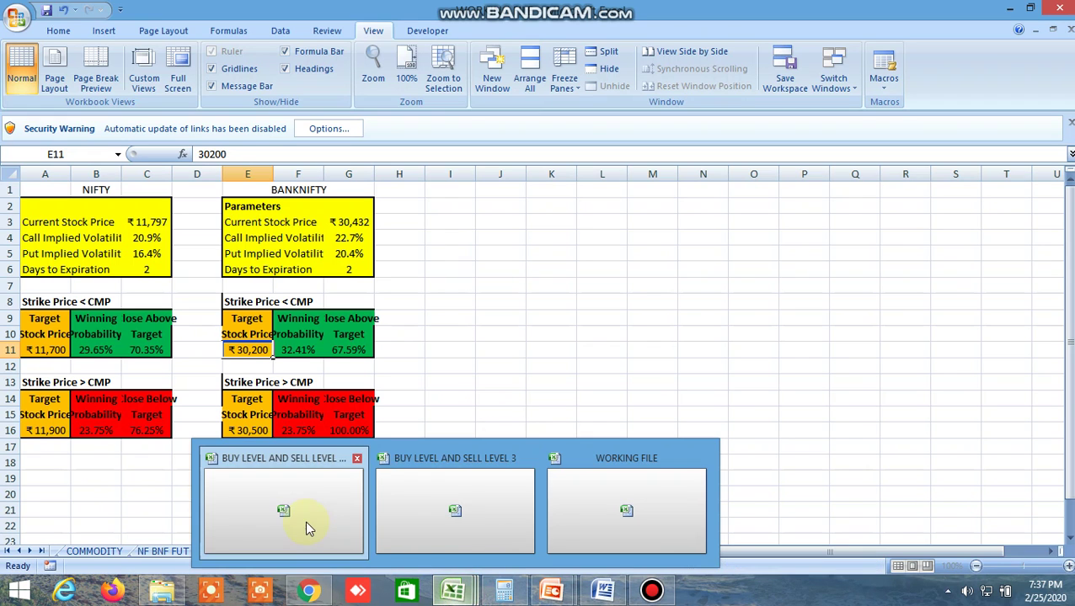
pyautogui.click(304, 522)
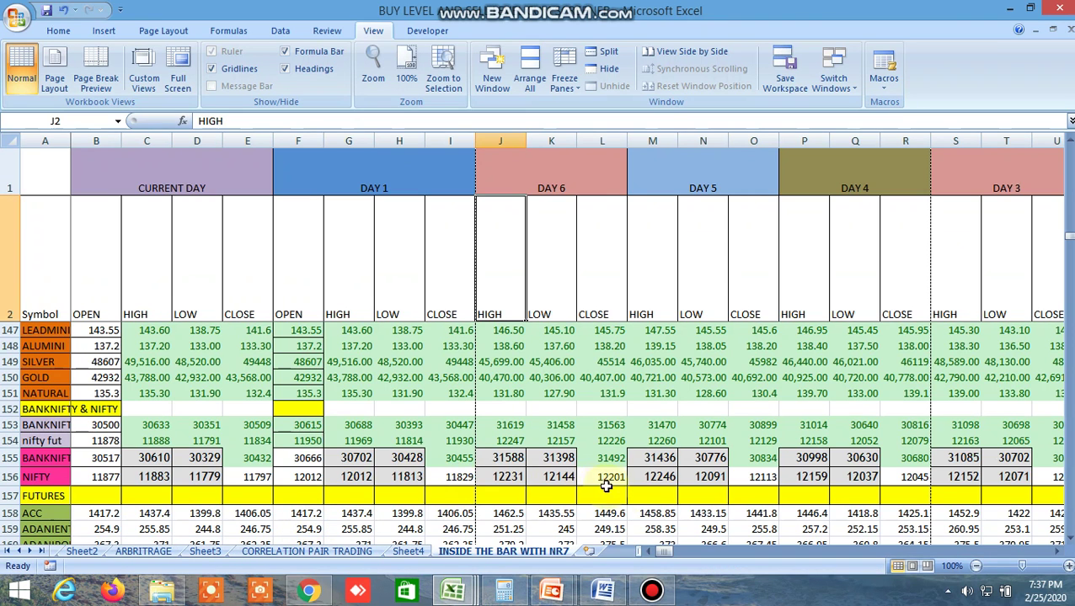
pyautogui.moveTo(666, 551); pyautogui.dragTo(930, 543)
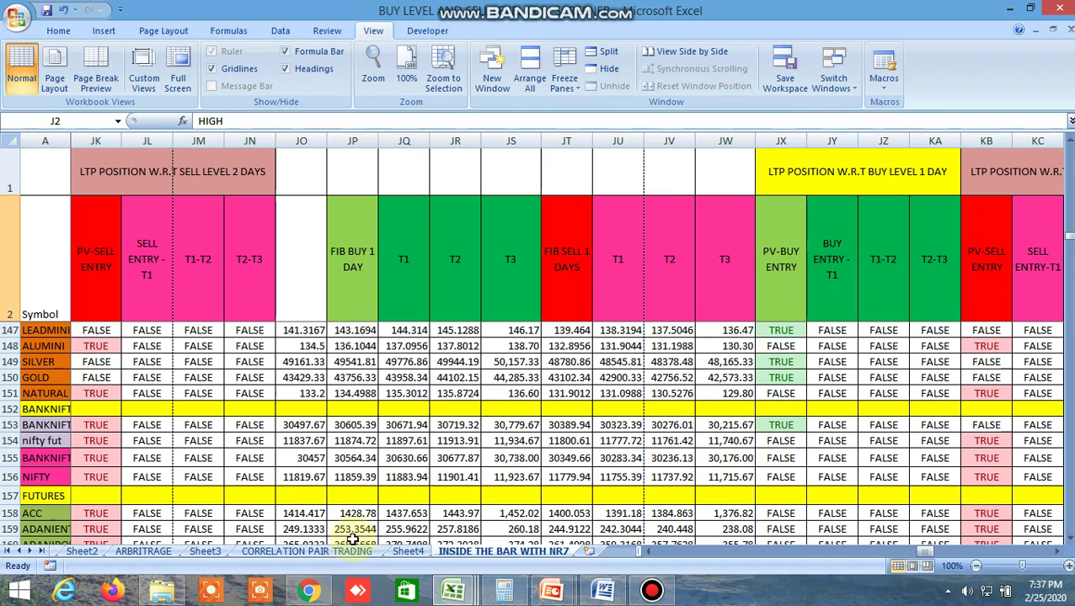
# Switch to the NIFTY chart on TradingView in Chrome and set its interval to 1 day
pyautogui.click(308, 591)
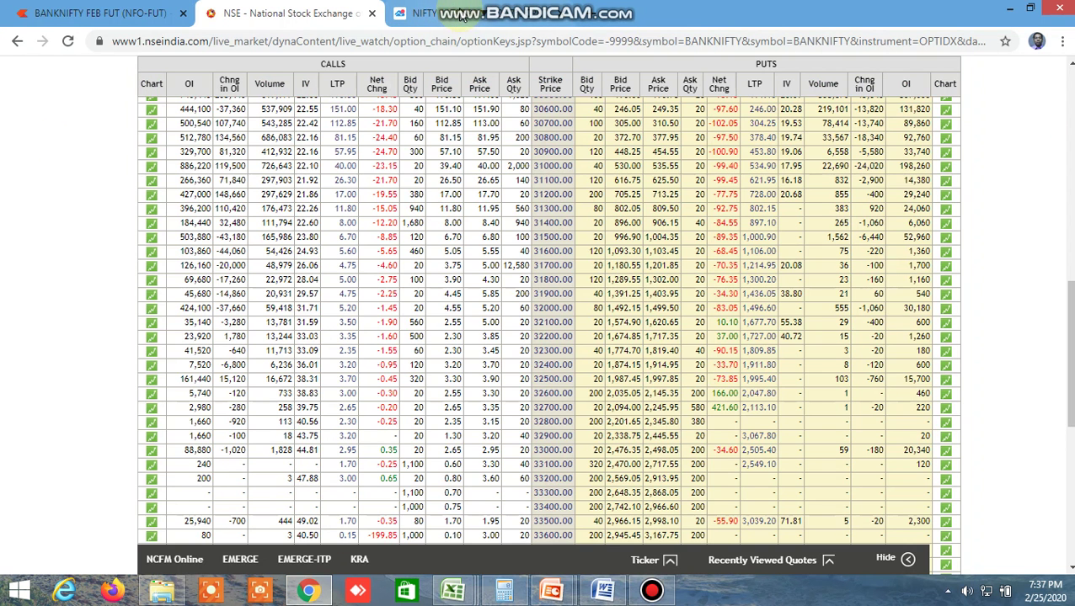
pyautogui.click(462, 15)
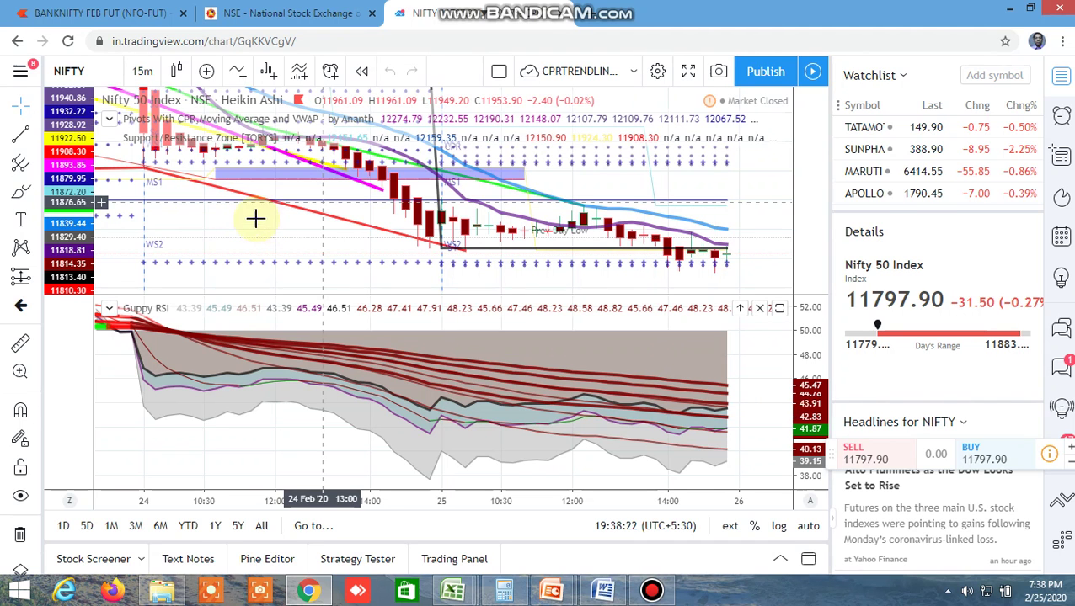
pyautogui.click(143, 74)
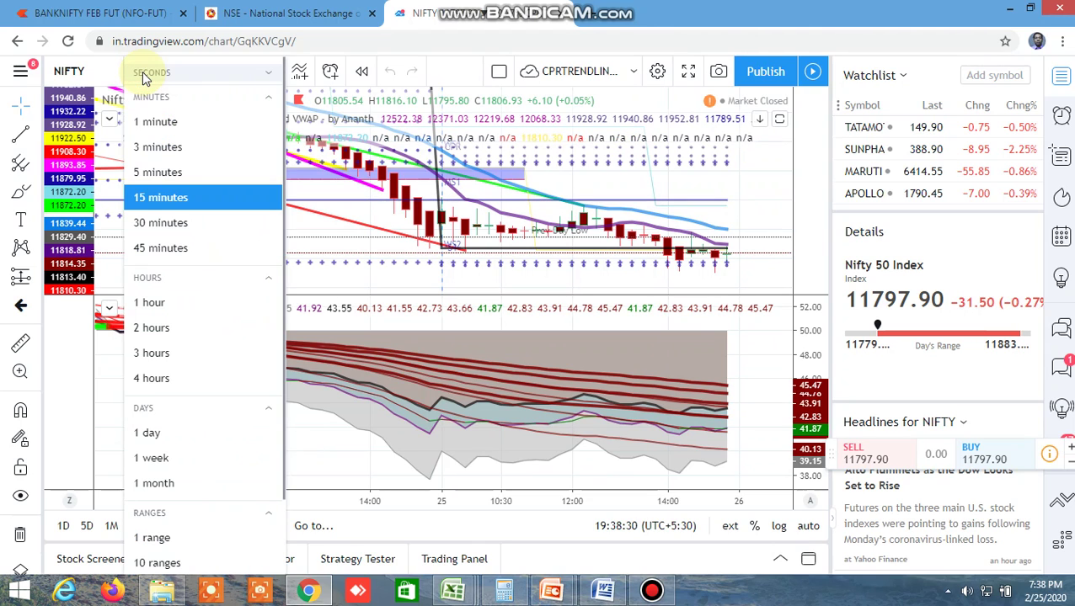
pyautogui.click(153, 434)
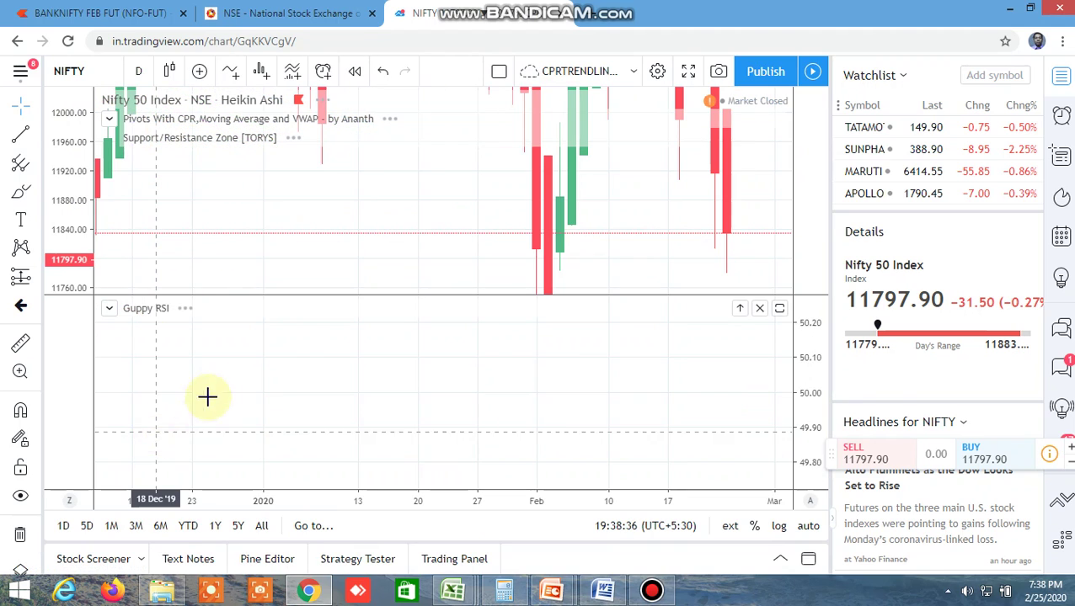